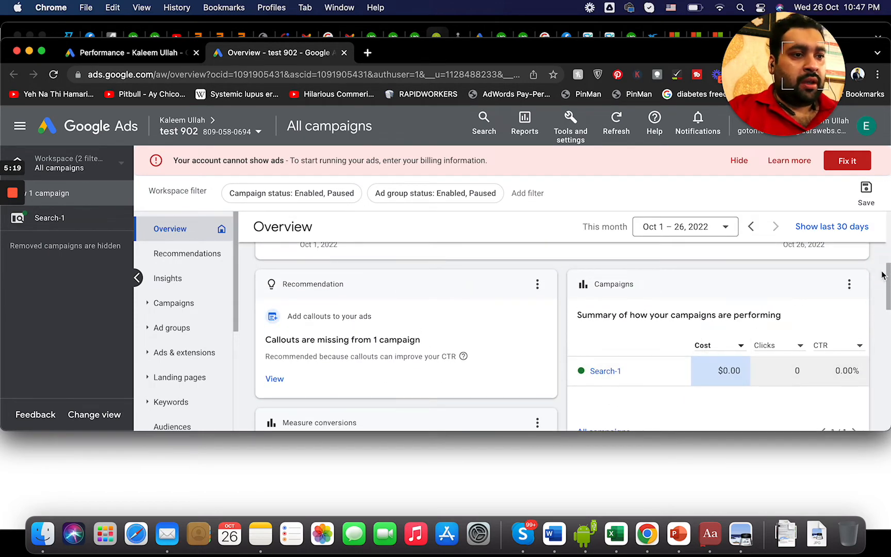
Start creating a new campaign from the account's Overview page.
{"action": "left_click_drag", "start_coordinate": [888, 272], "coordinate": [887, 227]}
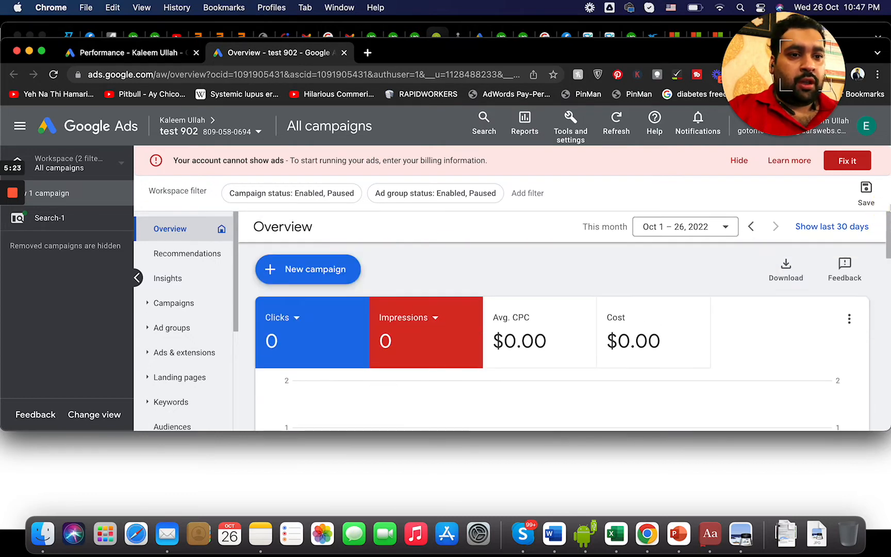
{"action": "left_click", "coordinate": [315, 273]}
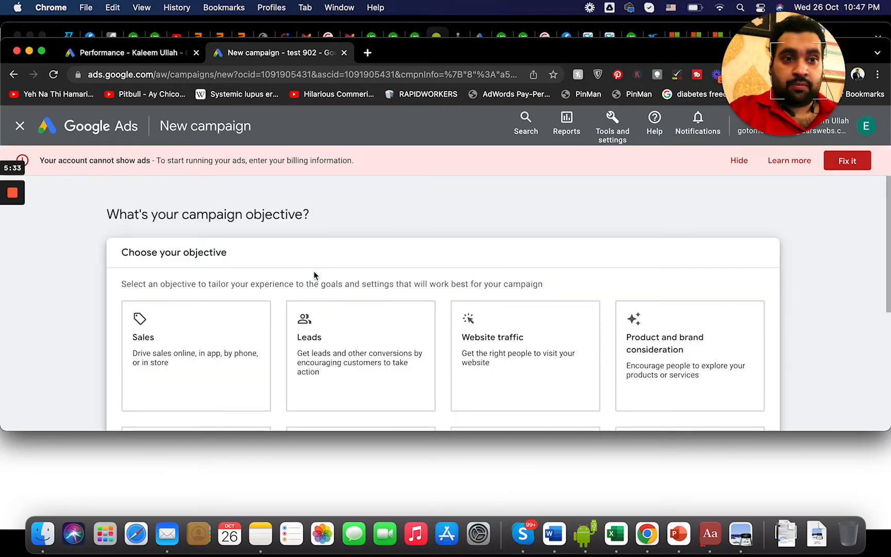
Try the Sales and Leads objectives and look through the options each one offers.
{"action": "left_click_drag", "start_coordinate": [888, 228], "coordinate": [886, 273]}
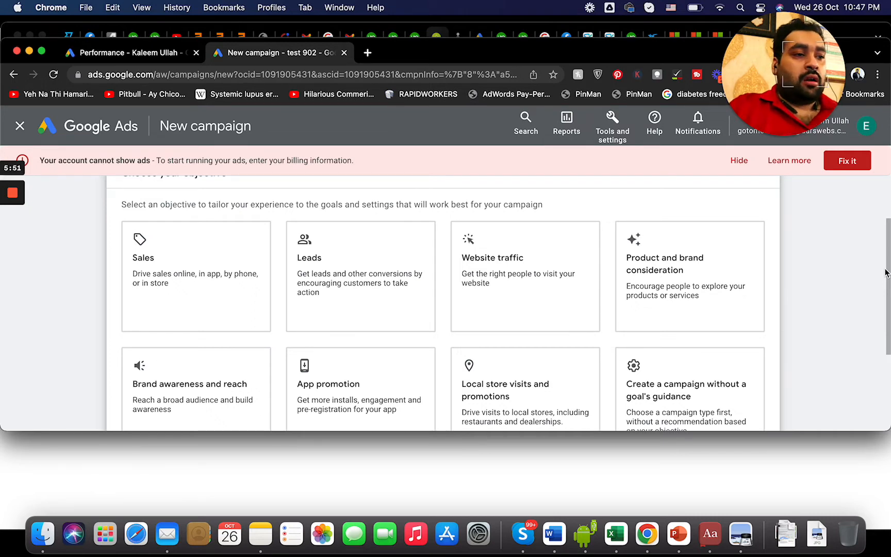
{"action": "scroll", "coordinate": [886, 274], "scroll_direction": "down", "scroll_amount": 2}
{"action": "left_click", "coordinate": [207, 265]}
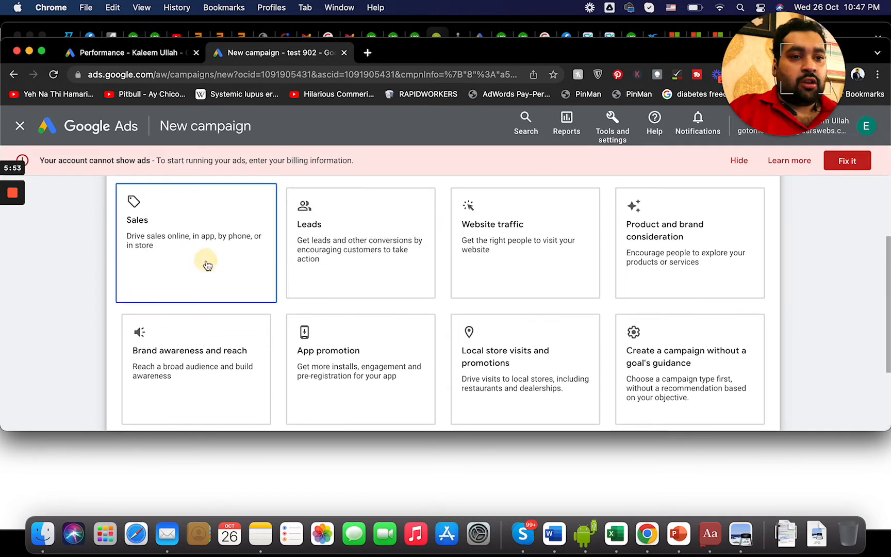
{"action": "left_click", "coordinate": [245, 281]}
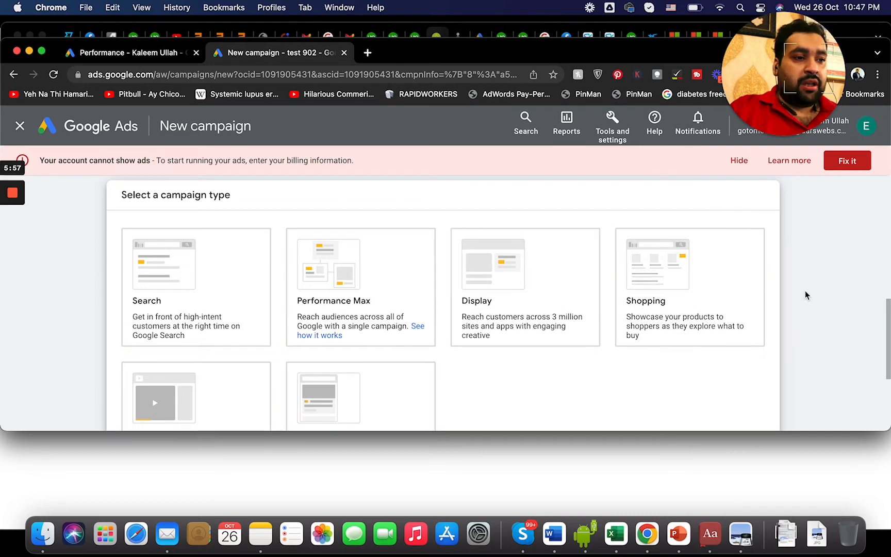
{"action": "left_click_drag", "start_coordinate": [884, 325], "coordinate": [887, 275]}
{"action": "left_click", "coordinate": [304, 279]}
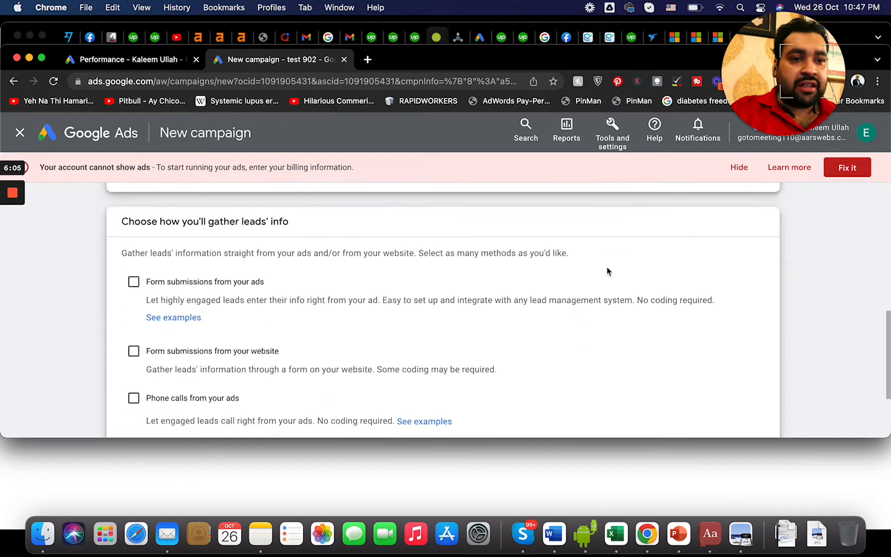
{"action": "left_click", "coordinate": [887, 367]}
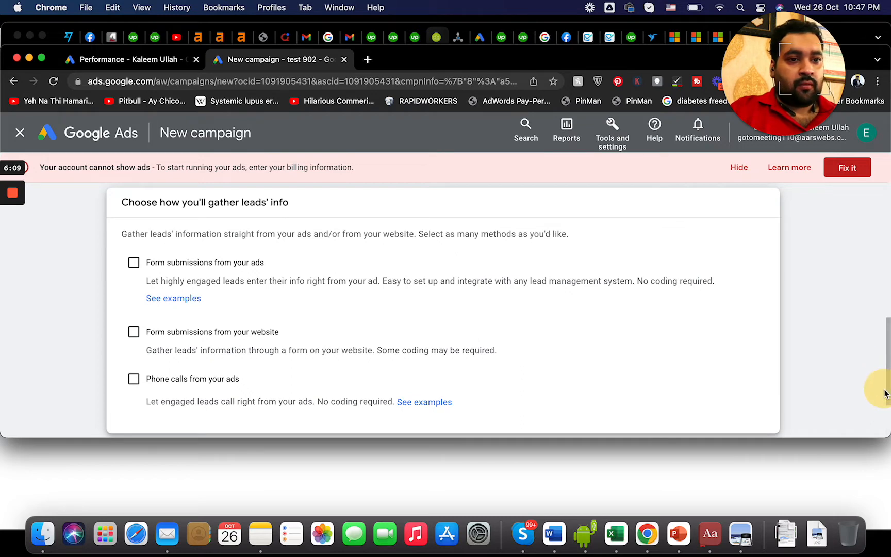
Try the Website traffic objective and the Product and brand consideration objective.
{"action": "left_click_drag", "start_coordinate": [885, 394], "coordinate": [887, 287]}
{"action": "left_click", "coordinate": [551, 292]}
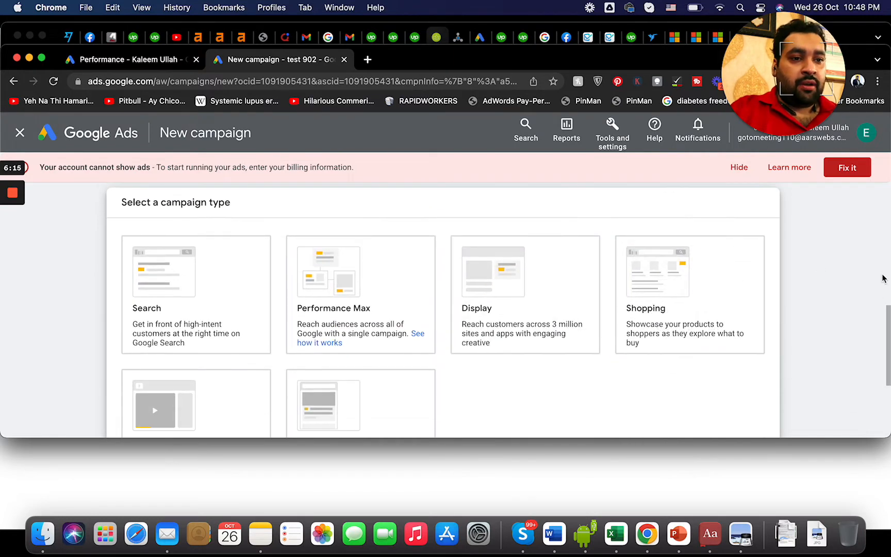
{"action": "left_click_drag", "start_coordinate": [886, 317], "coordinate": [885, 254]}
{"action": "left_click", "coordinate": [861, 331]}
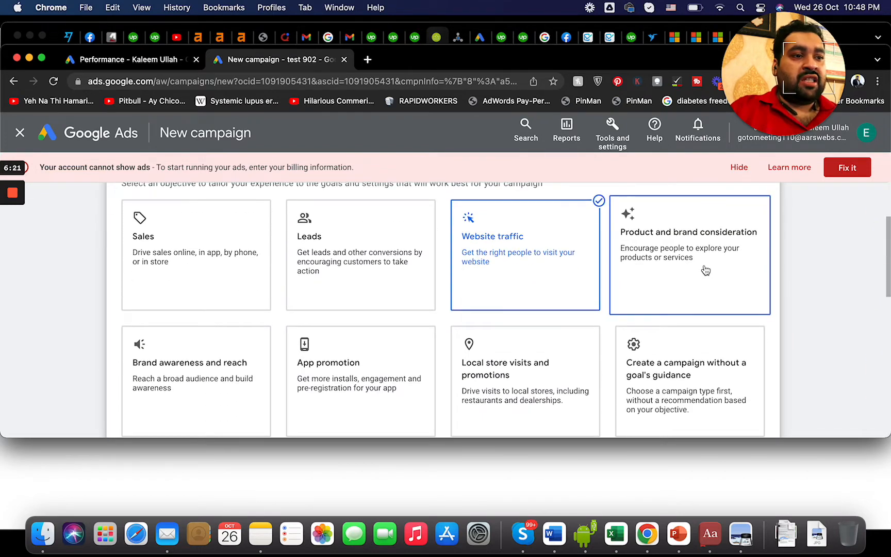
{"action": "left_click", "coordinate": [705, 270]}
Choose the Brand awareness and reach objective with Display as the campaign type.
{"action": "left_click_drag", "start_coordinate": [888, 342], "coordinate": [887, 227]}
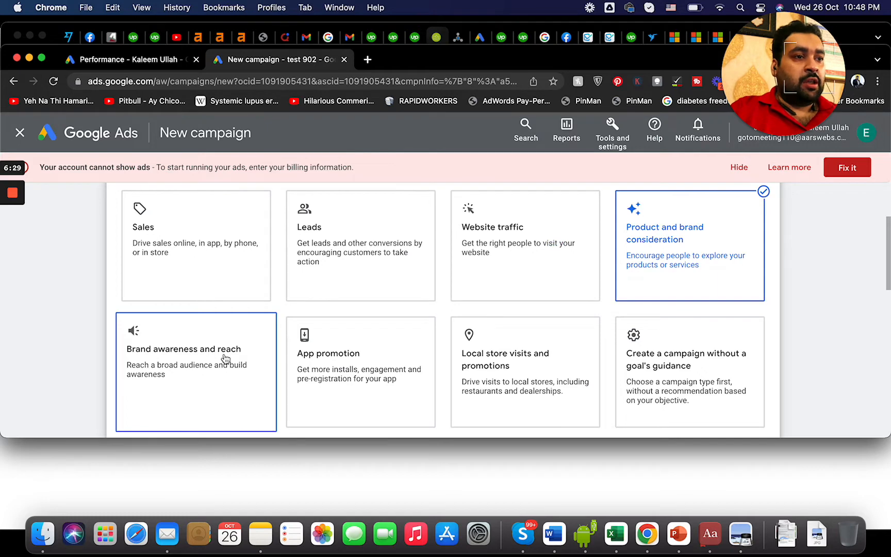
{"action": "left_click", "coordinate": [225, 359]}
{"action": "left_click", "coordinate": [181, 318]}
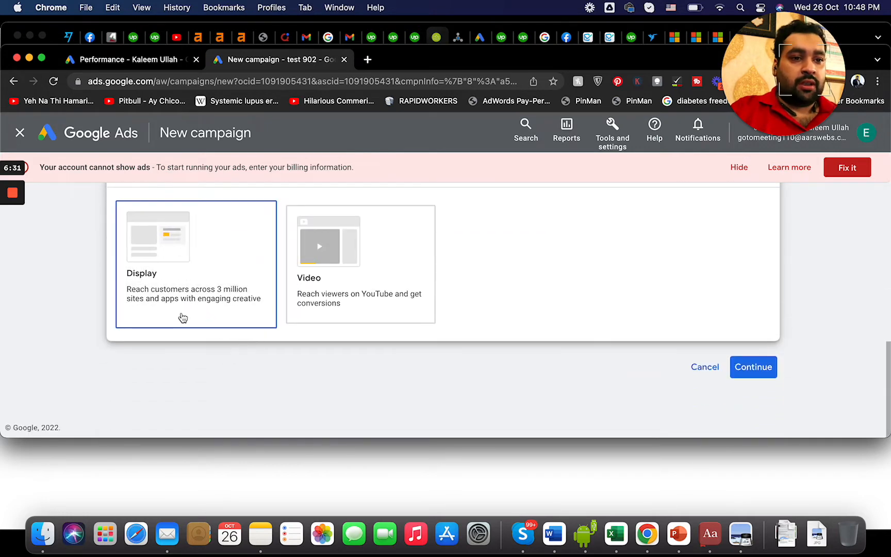
{"action": "left_click_drag", "start_coordinate": [888, 356], "coordinate": [888, 291]}
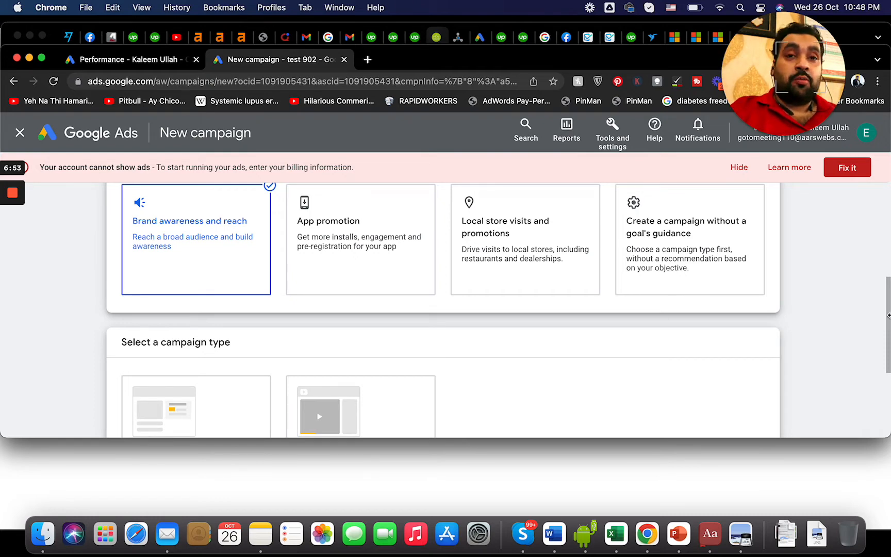
{"action": "scroll", "coordinate": [464, 289], "scroll_direction": "up", "scroll_amount": 1}
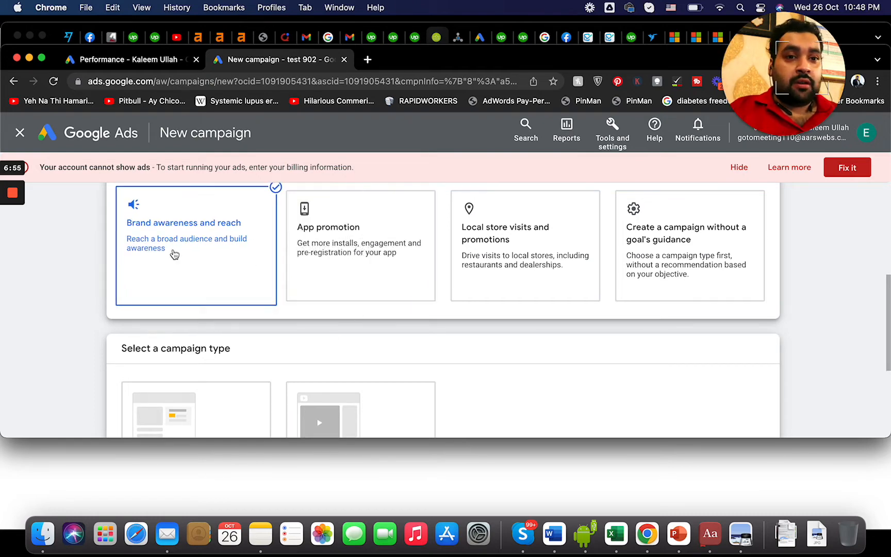
{"action": "mouse_move", "coordinate": [12, 241]}
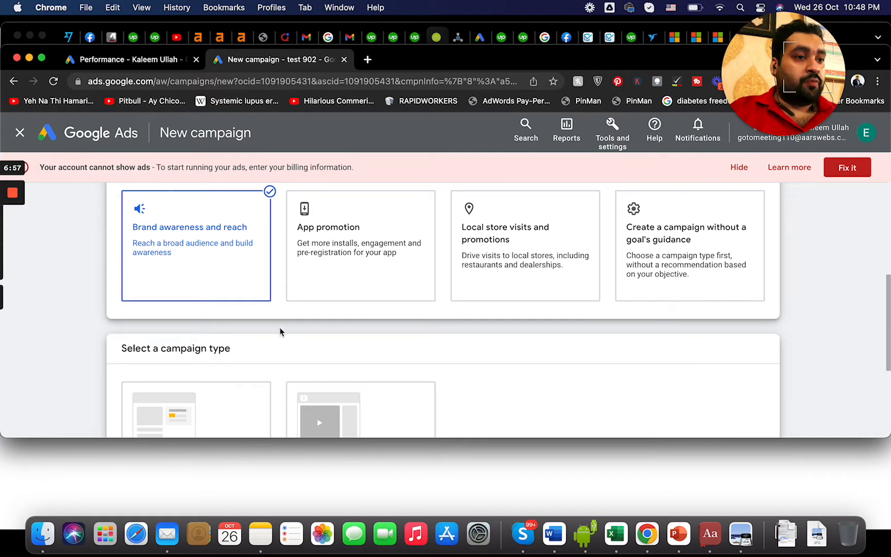
{"action": "left_click_drag", "start_coordinate": [888, 292], "coordinate": [878, 346]}
{"action": "left_click", "coordinate": [183, 298]}
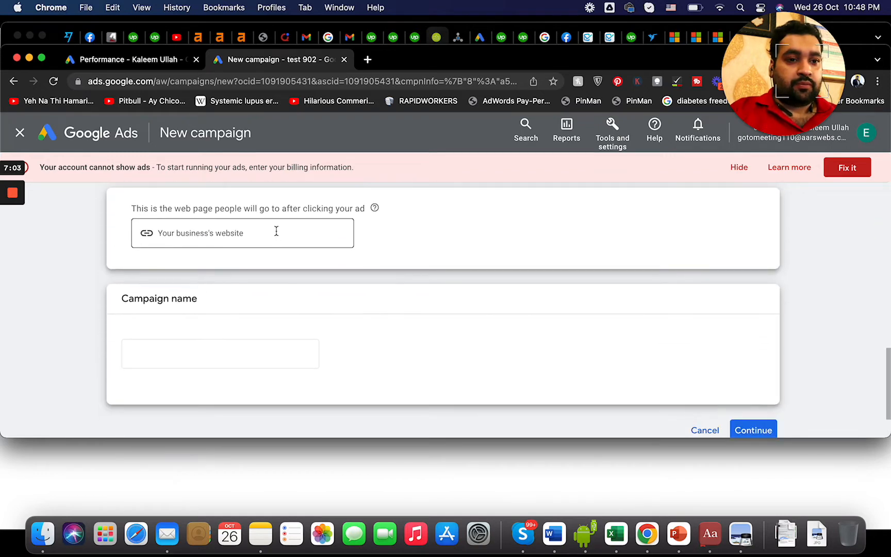
Enter the business's website address as the ad's landing page and continue to the campaign settings.
{"action": "left_click", "coordinate": [275, 232]}
{"action": "type", "text": "https://aliraza.co"}
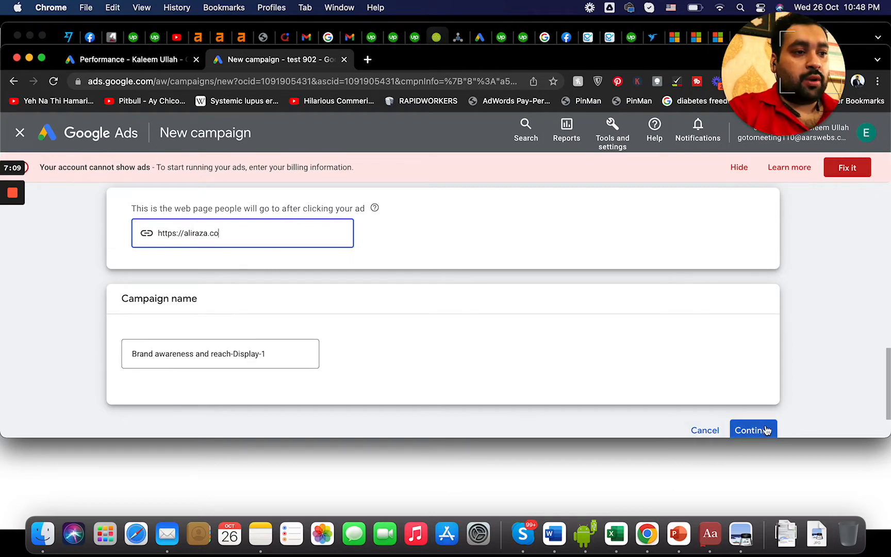
{"action": "left_click", "coordinate": [766, 430]}
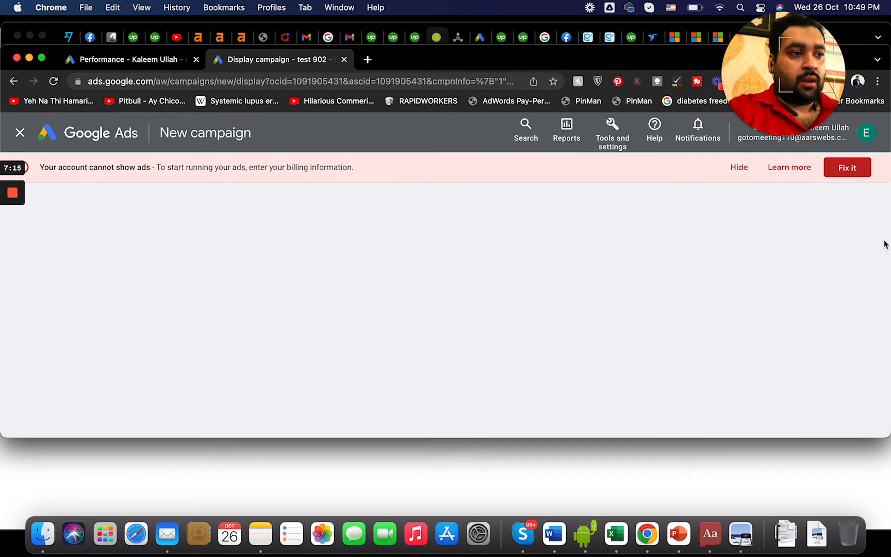
Expand the location options and target the United States and Canada.
{"action": "left_click_drag", "start_coordinate": [619, 62], "coordinate": [631, 36]}
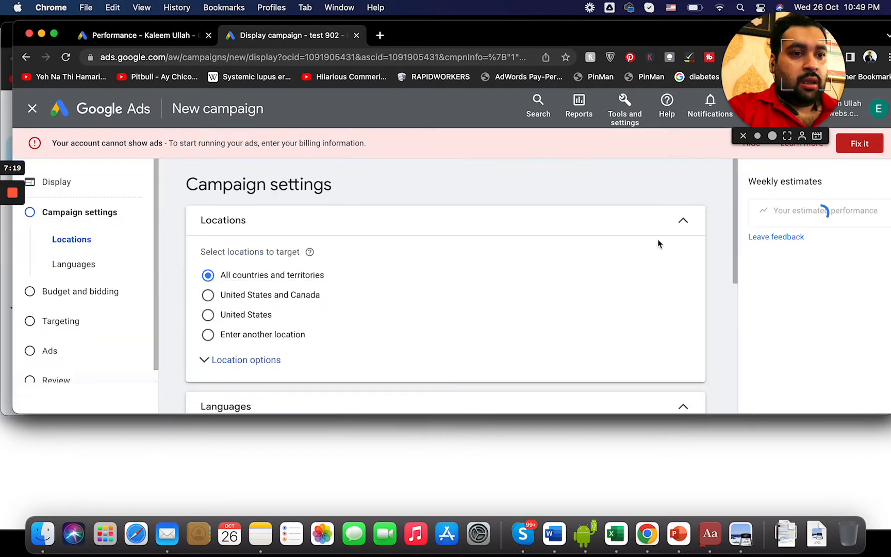
{"action": "mouse_move", "coordinate": [735, 233]}
{"action": "left_mouse_down"}
{"action": "mouse_move", "coordinate": [735, 247]}
{"action": "mouse_move", "coordinate": [731, 219]}
{"action": "left_mouse_up"}
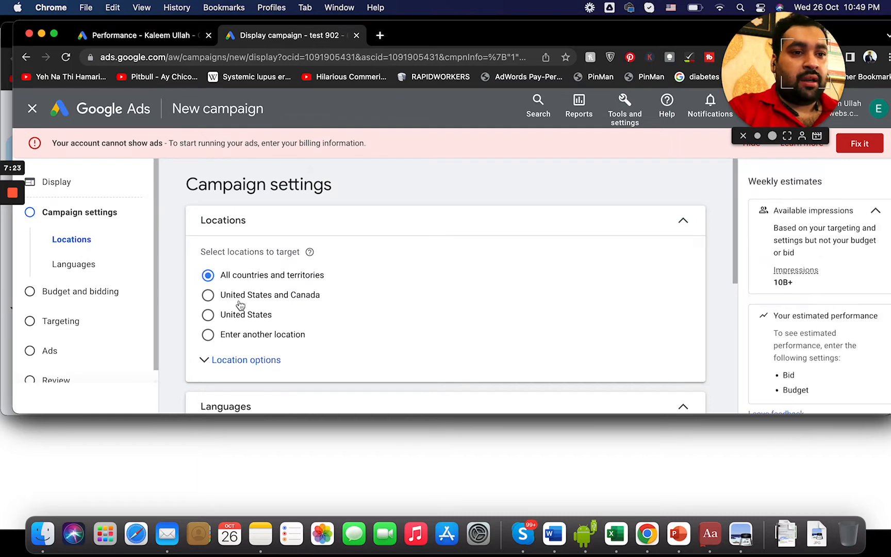
{"action": "left_click", "coordinate": [237, 360]}
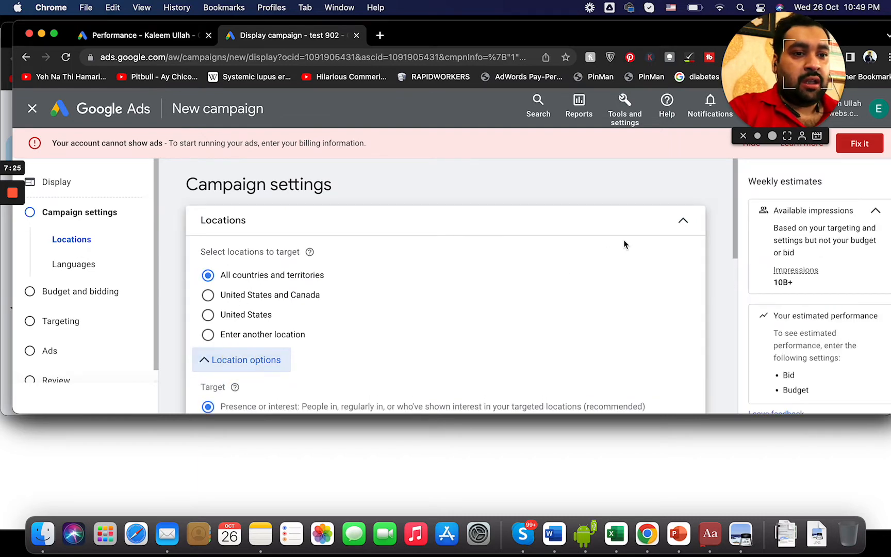
{"action": "left_click_drag", "start_coordinate": [733, 209], "coordinate": [736, 235]}
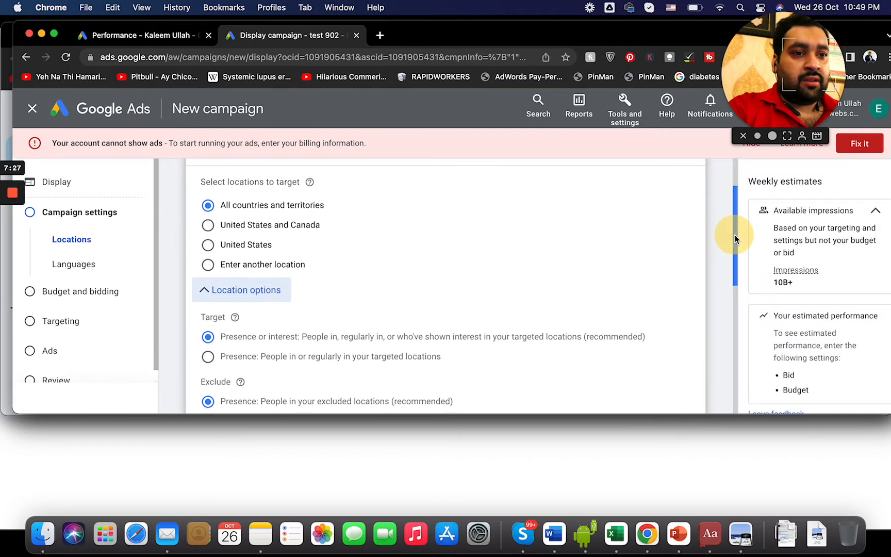
{"action": "left_click", "coordinate": [208, 225]}
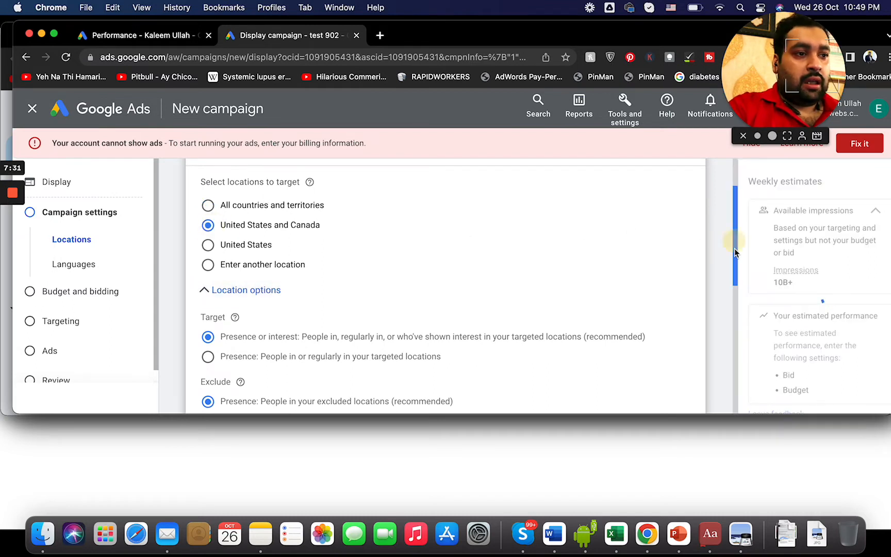
Expand the additional campaign settings and switch Devices to specific targeting for devices.
{"action": "left_click_drag", "start_coordinate": [735, 241], "coordinate": [734, 275]}
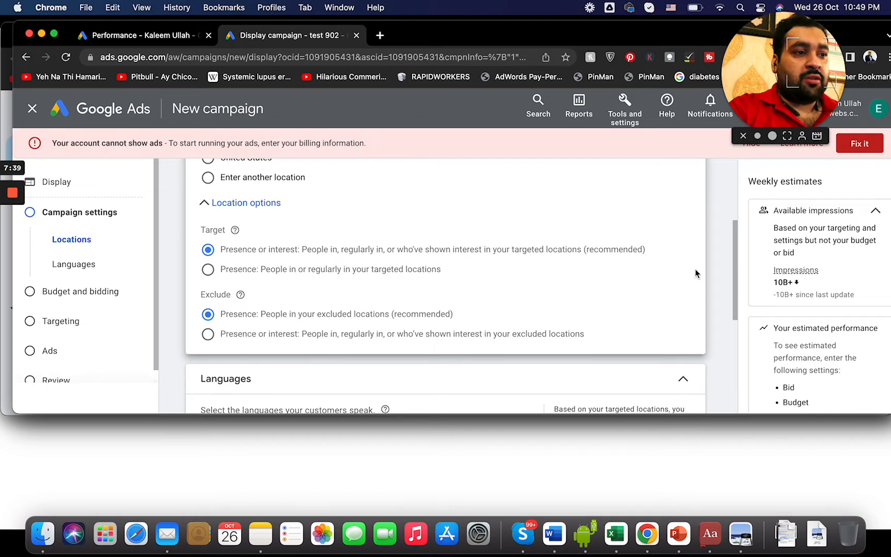
{"action": "left_click_drag", "start_coordinate": [735, 290], "coordinate": [740, 367]}
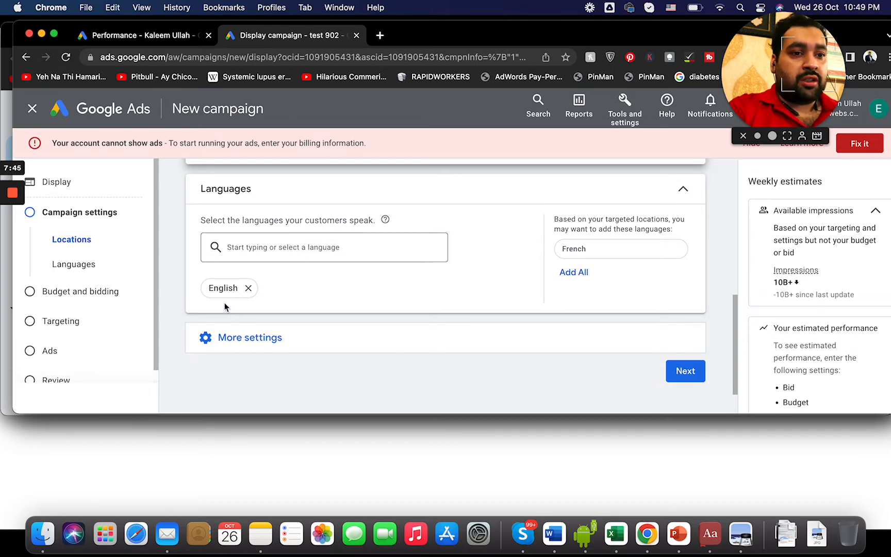
{"action": "left_click", "coordinate": [248, 349]}
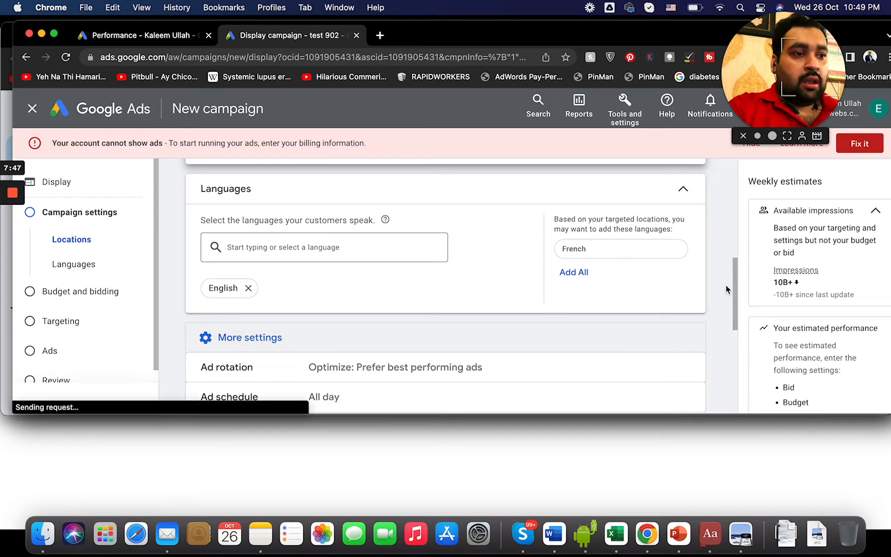
{"action": "left_click_drag", "start_coordinate": [735, 301], "coordinate": [734, 329]}
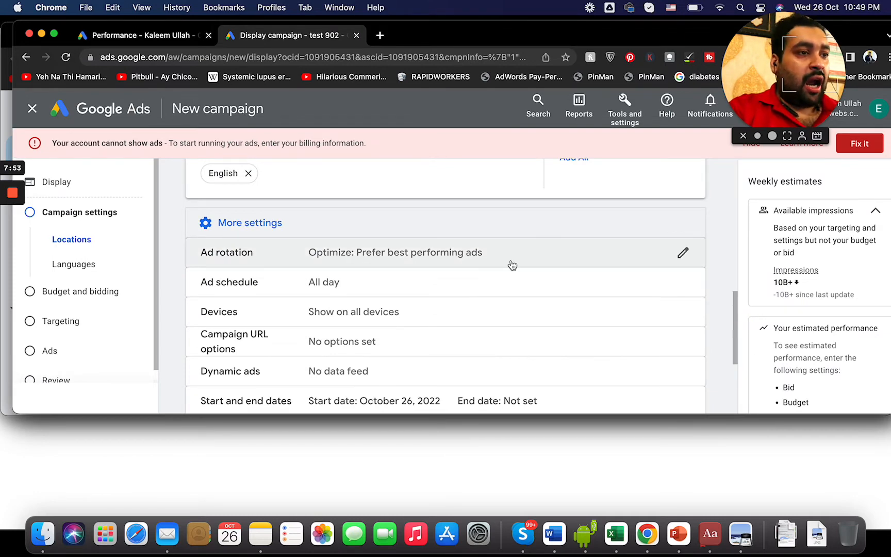
{"action": "mouse_move", "coordinate": [5, 232]}
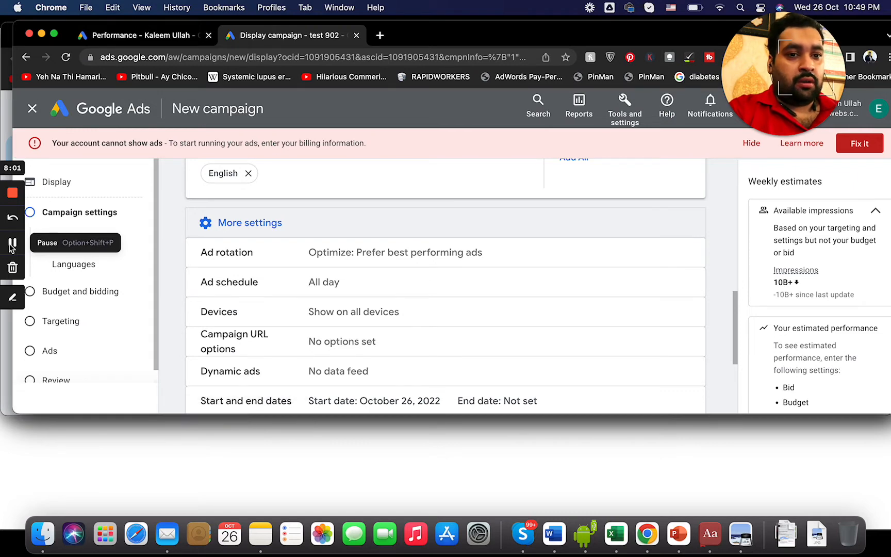
{"action": "left_click_drag", "start_coordinate": [736, 329], "coordinate": [735, 356]}
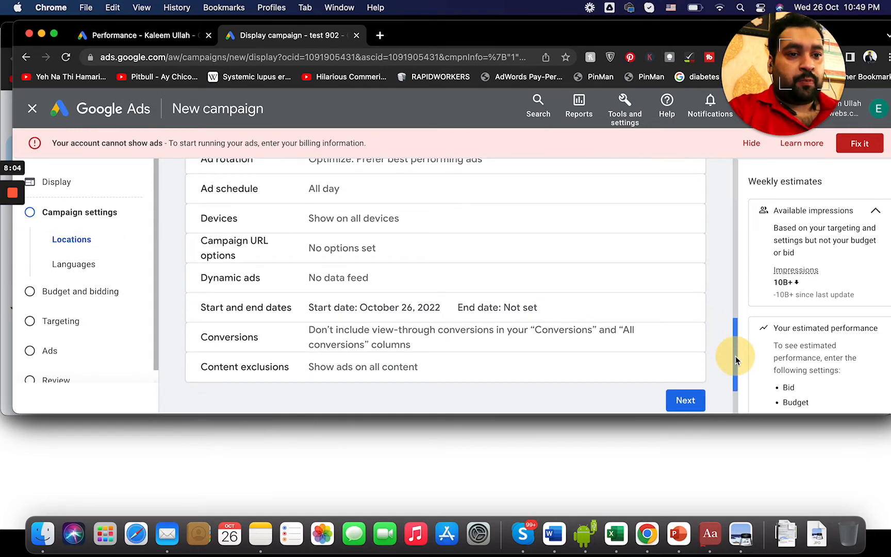
{"action": "left_click", "coordinate": [354, 222]}
{"action": "left_click", "coordinate": [328, 304]}
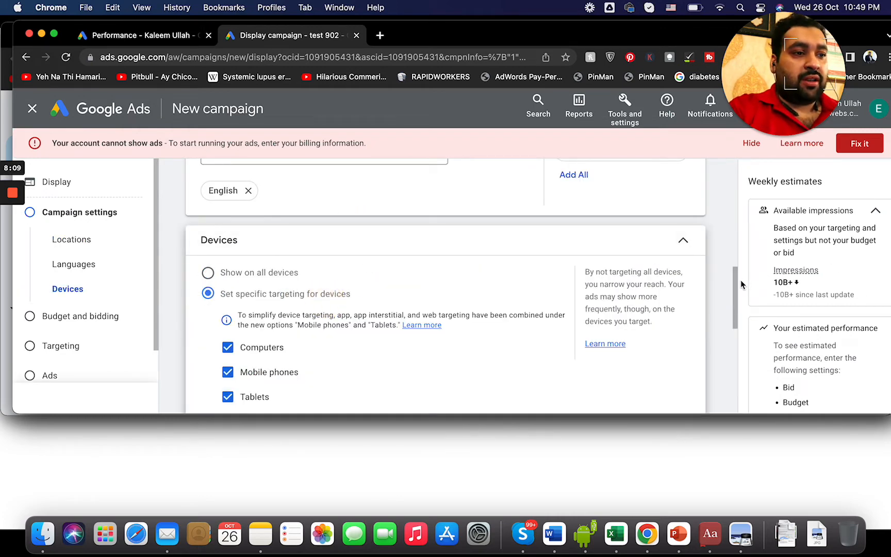
Expand the remaining additional settings below the device targeting and proceed to Budget and bidding.
{"action": "left_click_drag", "start_coordinate": [735, 286], "coordinate": [736, 316]}
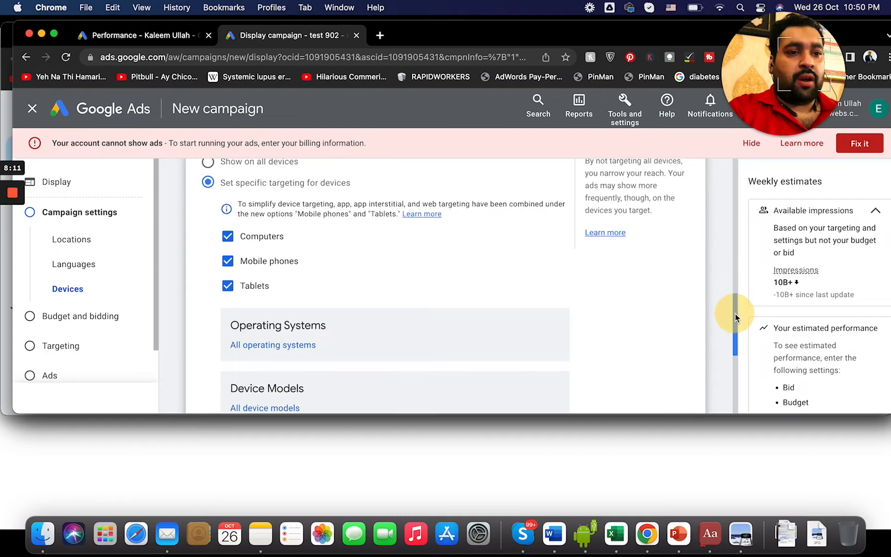
{"action": "left_click_drag", "start_coordinate": [734, 356], "coordinate": [735, 406]}
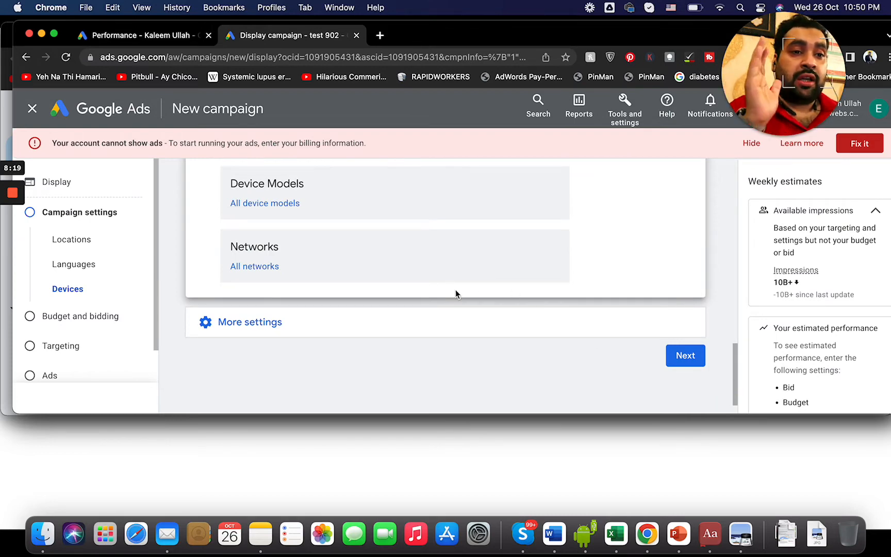
{"action": "left_click", "coordinate": [282, 317]}
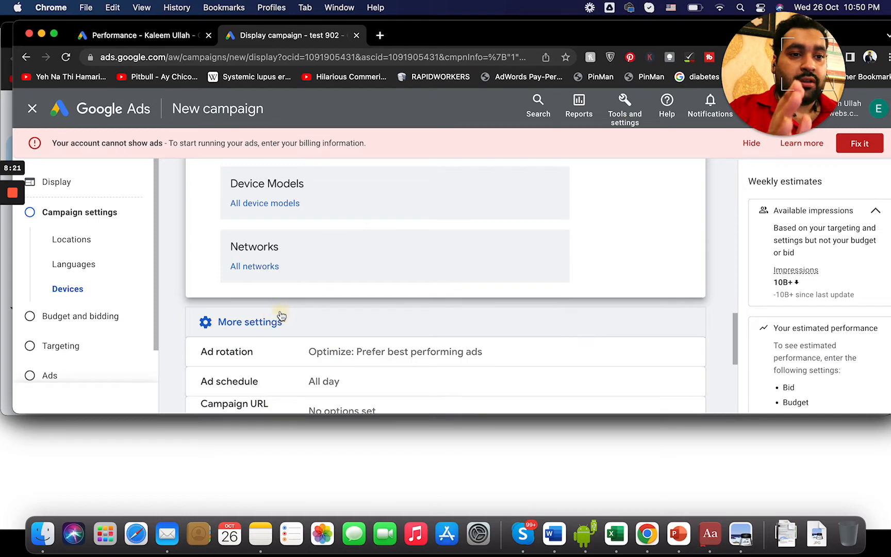
{"action": "left_click_drag", "start_coordinate": [738, 328], "coordinate": [734, 373]}
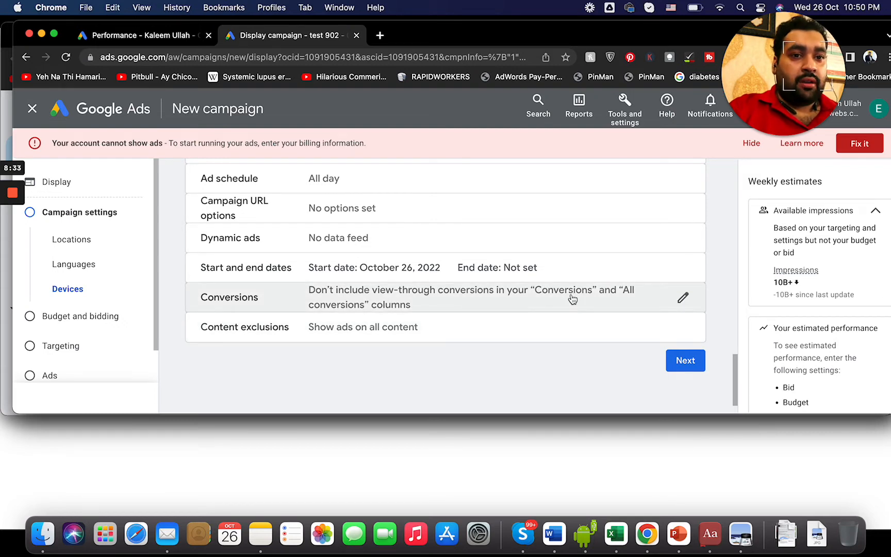
{"action": "left_click", "coordinate": [686, 363]}
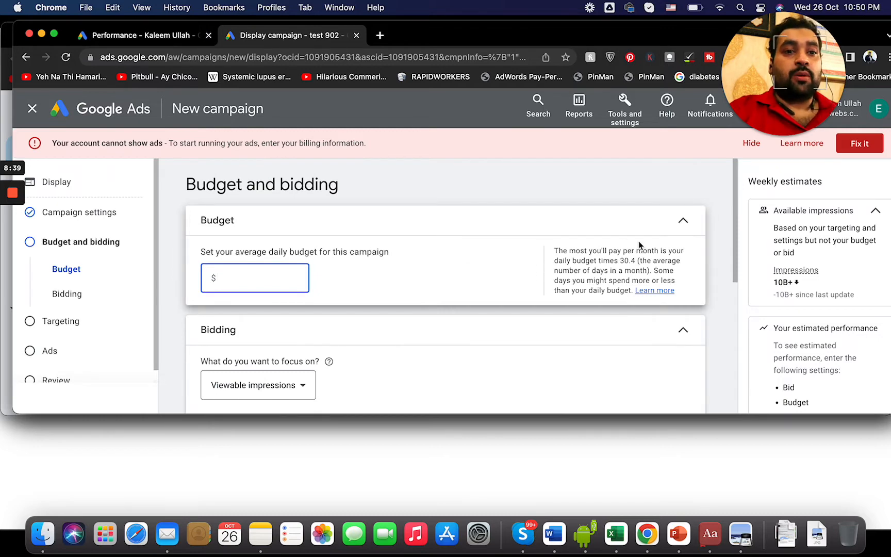
{"action": "scroll", "coordinate": [735, 191], "scroll_direction": "down", "scroll_amount": 1}
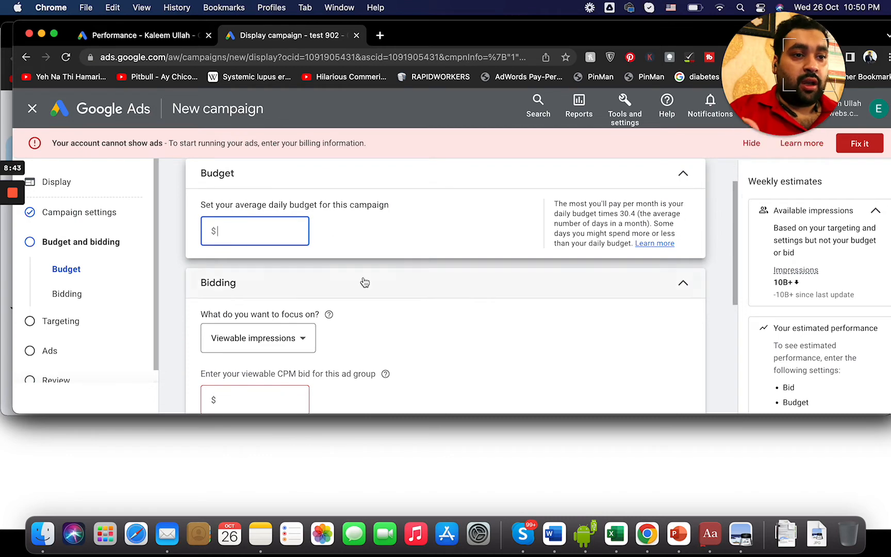
Set the average daily budget to $50 and change the bidding focus to High Quality Traffic.
{"action": "mouse_move", "coordinate": [15, 227]}
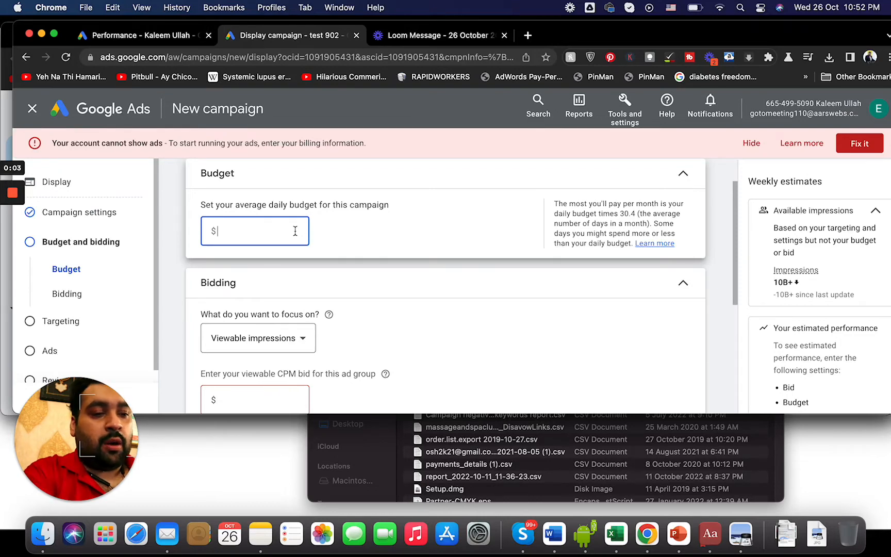
{"action": "type", "text": "50"}
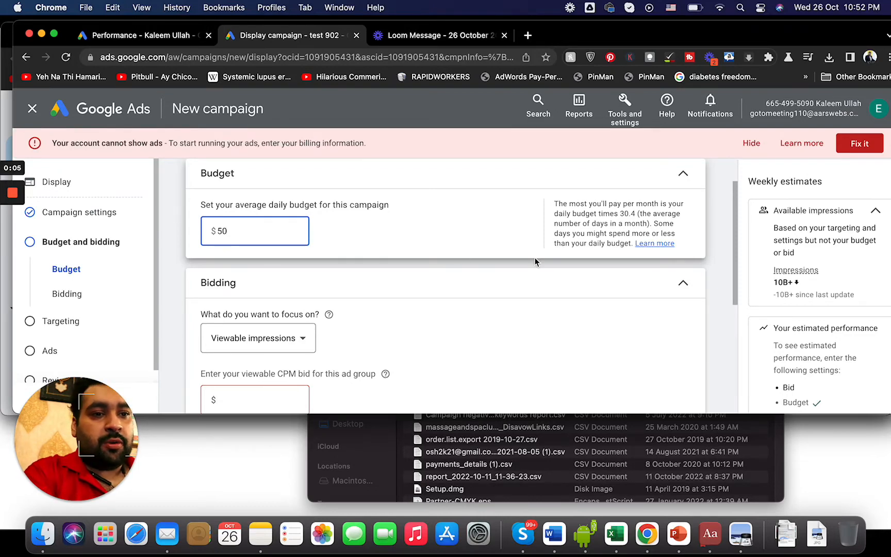
{"action": "left_click_drag", "start_coordinate": [734, 247], "coordinate": [736, 287]}
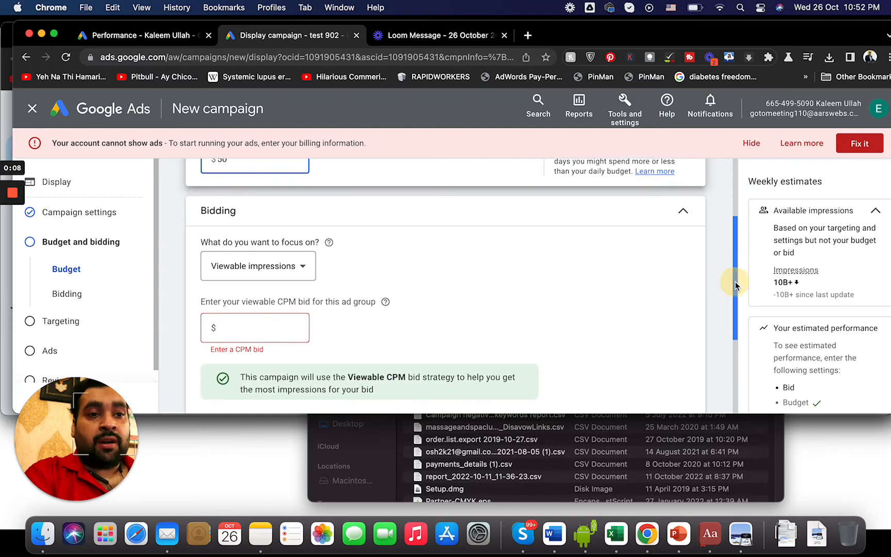
{"action": "left_click", "coordinate": [291, 266]}
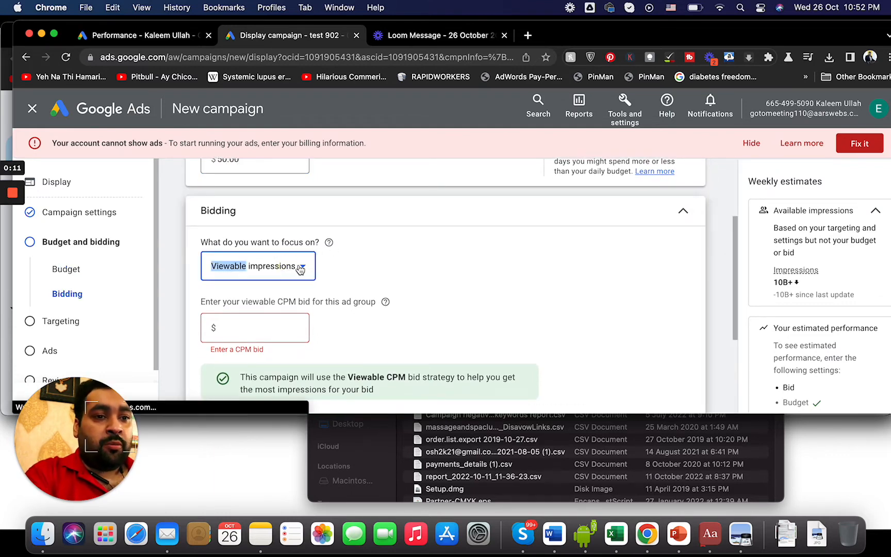
{"action": "left_click", "coordinate": [294, 266]}
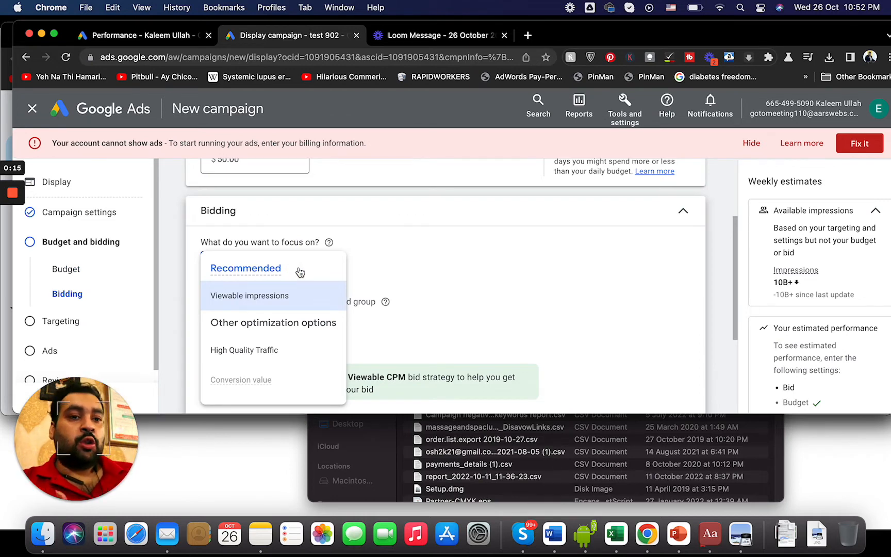
{"action": "mouse_move", "coordinate": [300, 271]}
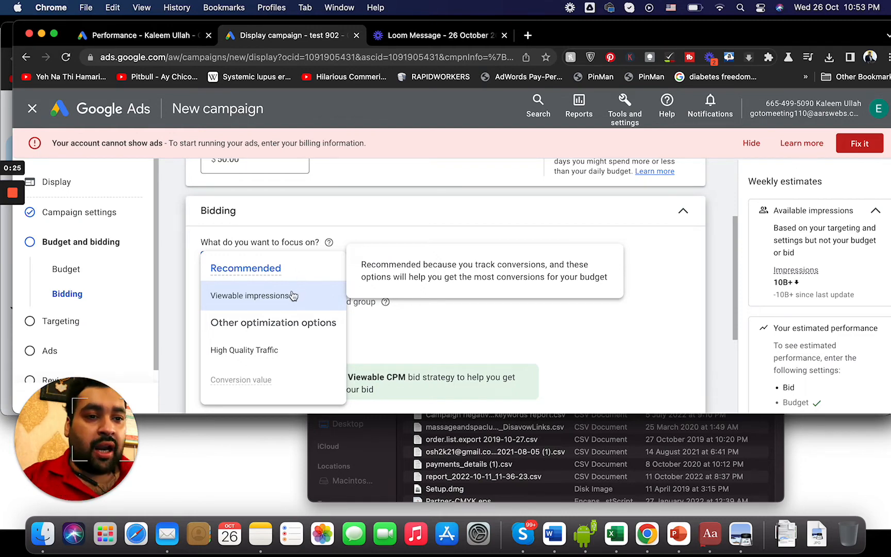
{"action": "left_click", "coordinate": [269, 351]}
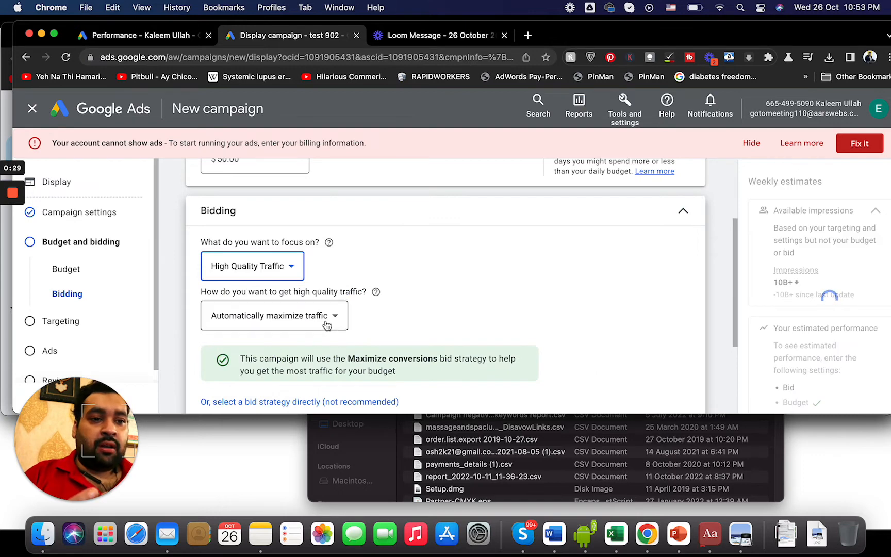
Switch to selecting a bid strategy directly and choose Manual CPC.
{"action": "left_click_drag", "start_coordinate": [736, 312], "coordinate": [732, 342]}
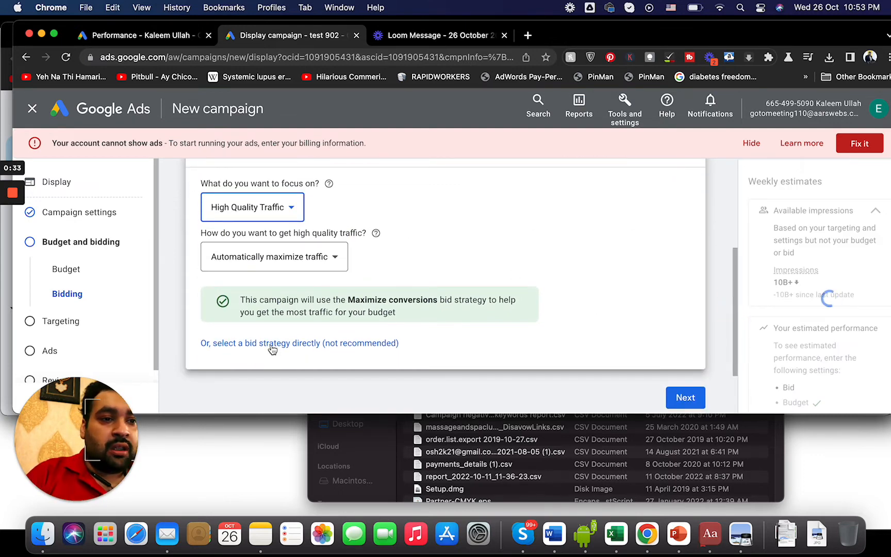
{"action": "left_click", "coordinate": [272, 345]}
{"action": "left_click", "coordinate": [332, 229]}
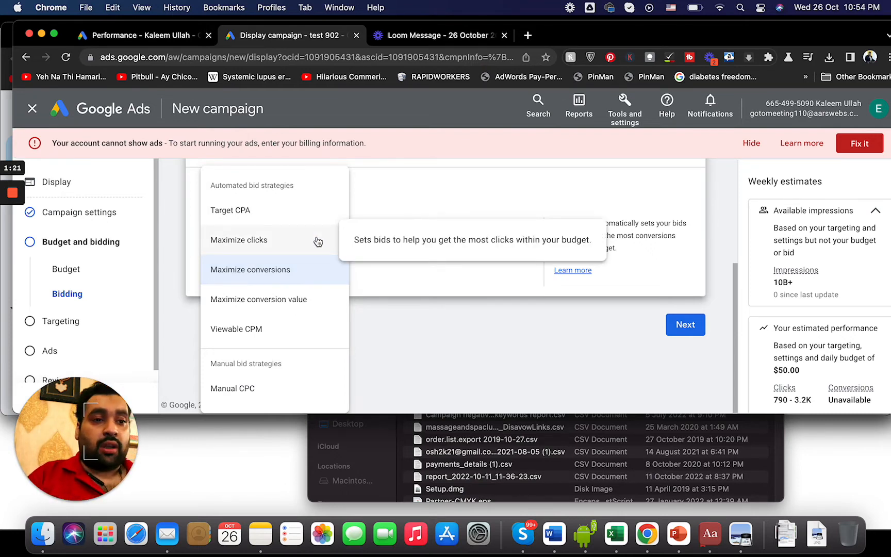
{"action": "left_click", "coordinate": [305, 384]}
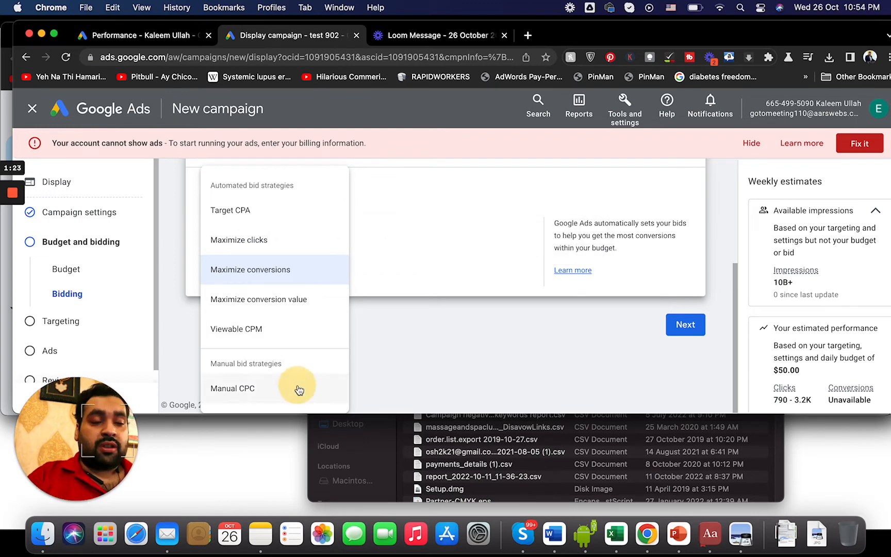
Set the ad group's enhanced CPC bid to $1.2 and continue to Targeting.
{"action": "left_click", "coordinate": [271, 314]}
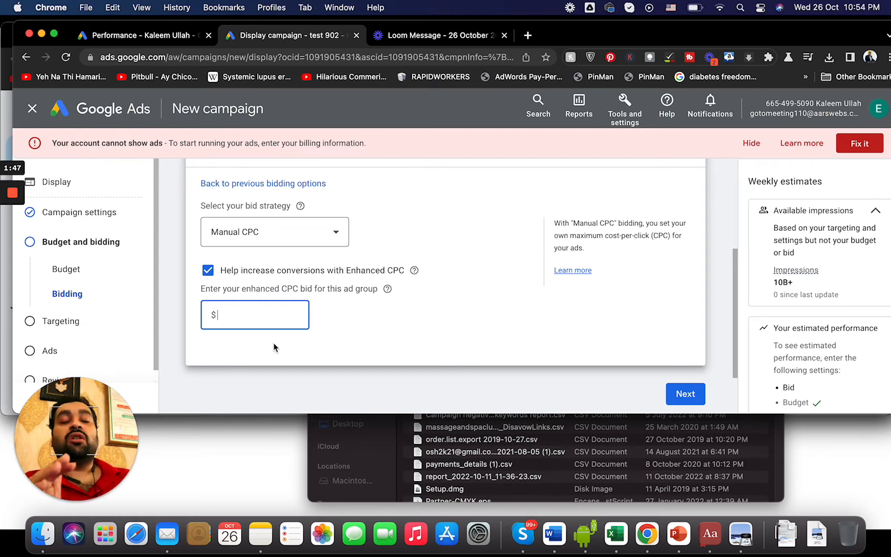
{"action": "left_click", "coordinate": [208, 270]}
{"action": "left_click", "coordinate": [209, 271]}
{"action": "left_click", "coordinate": [242, 314]}
{"action": "type", "text": "1.2"}
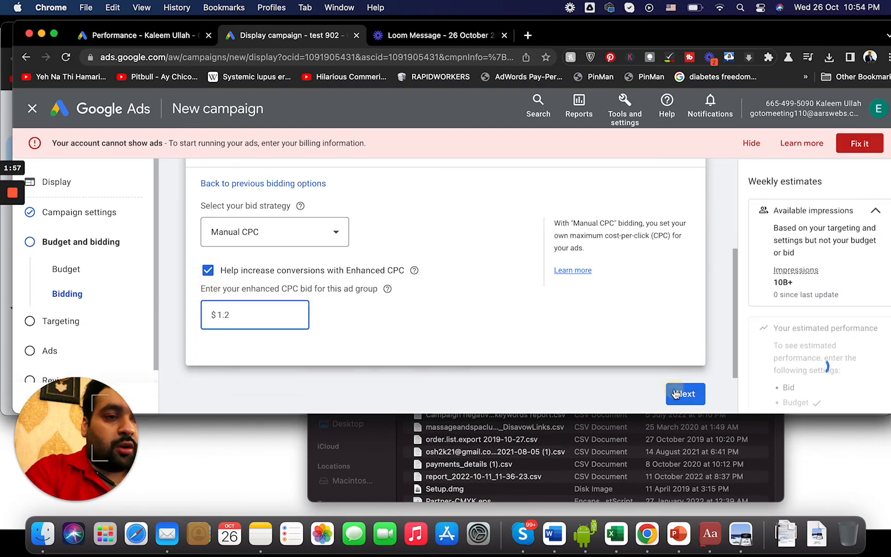
{"action": "left_click", "coordinate": [676, 394]}
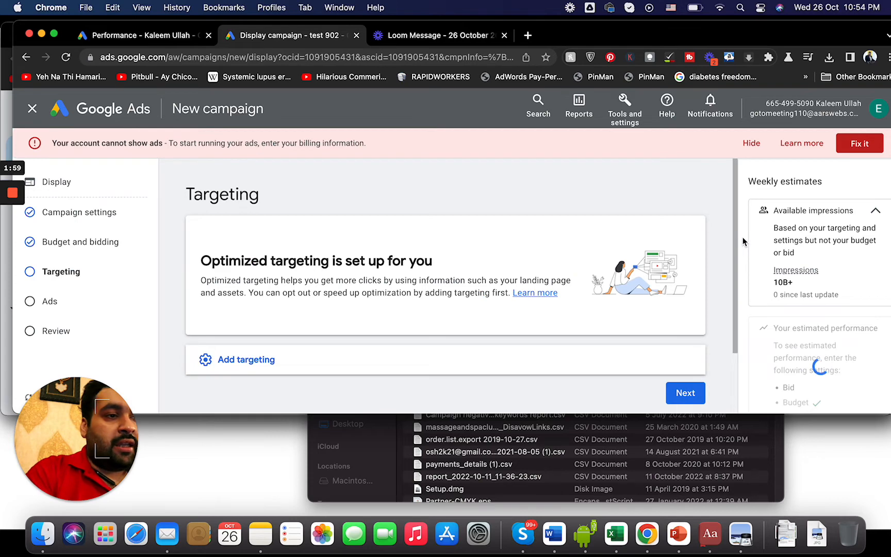
Add keyword targeting with the keywords "digital marketing" and "blogging" on separate lines.
{"action": "scroll", "coordinate": [735, 258], "scroll_direction": "down", "scroll_amount": 3}
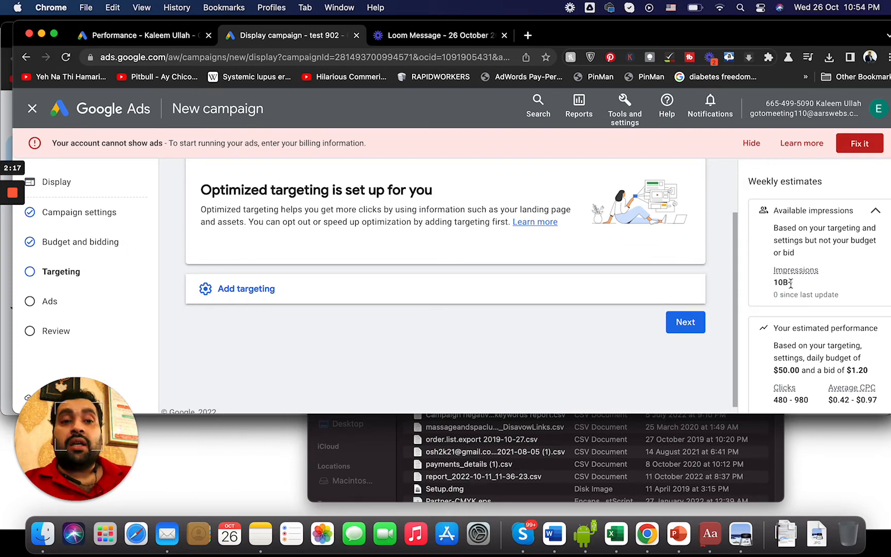
{"action": "left_click", "coordinate": [293, 288]}
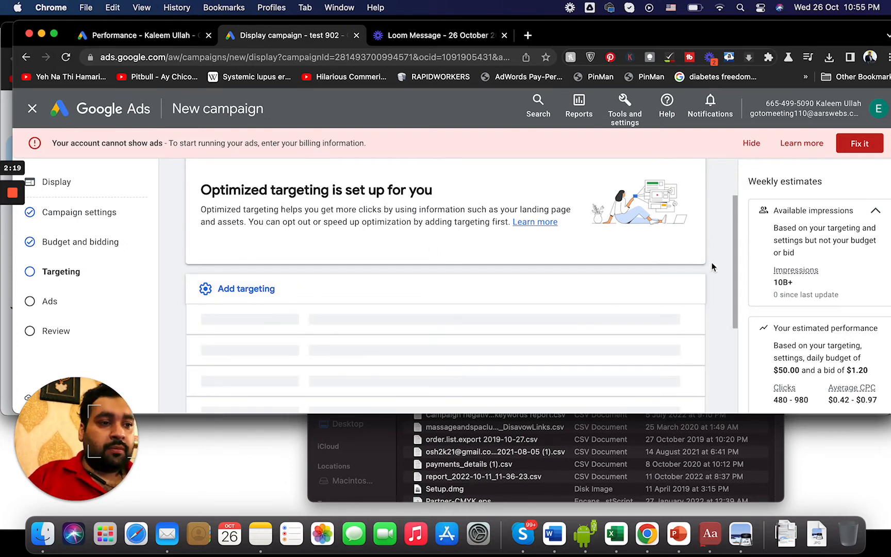
{"action": "left_click_drag", "start_coordinate": [734, 275], "coordinate": [730, 319]}
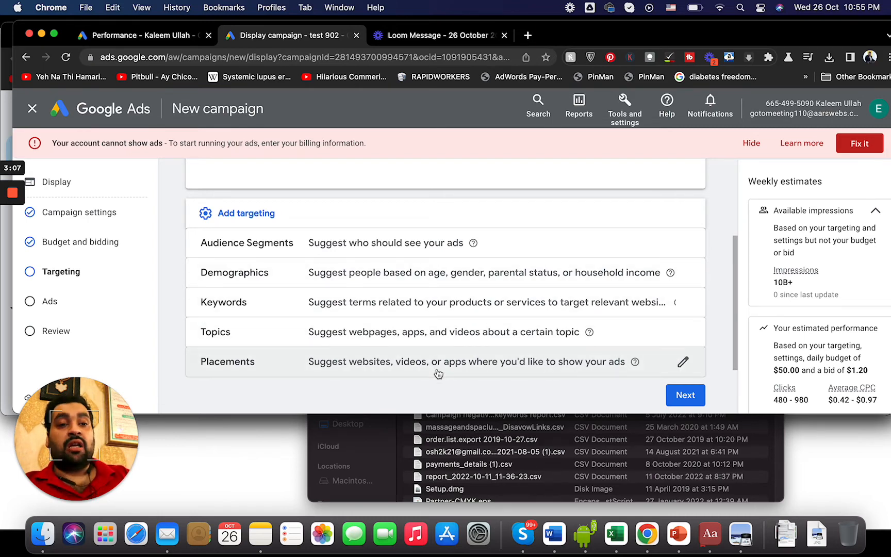
{"action": "left_click", "coordinate": [438, 309]}
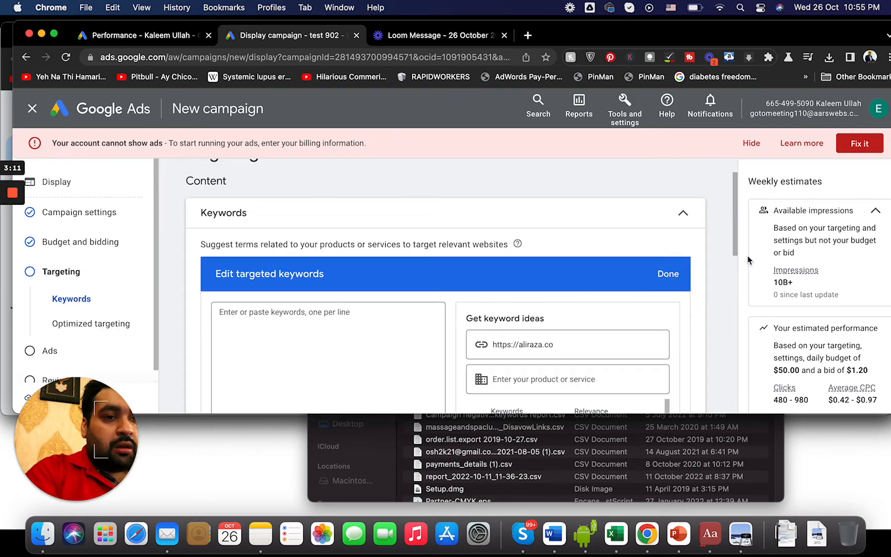
{"action": "left_click_drag", "start_coordinate": [735, 256], "coordinate": [734, 276]}
{"action": "left_click", "coordinate": [353, 271]}
{"action": "type", "text": "digital marketin"}
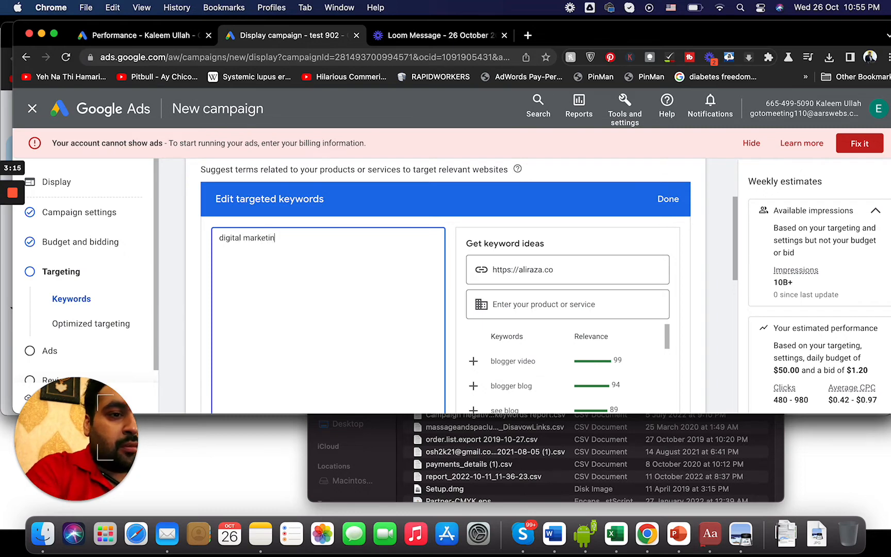
{"action": "type", "text": "gging"}
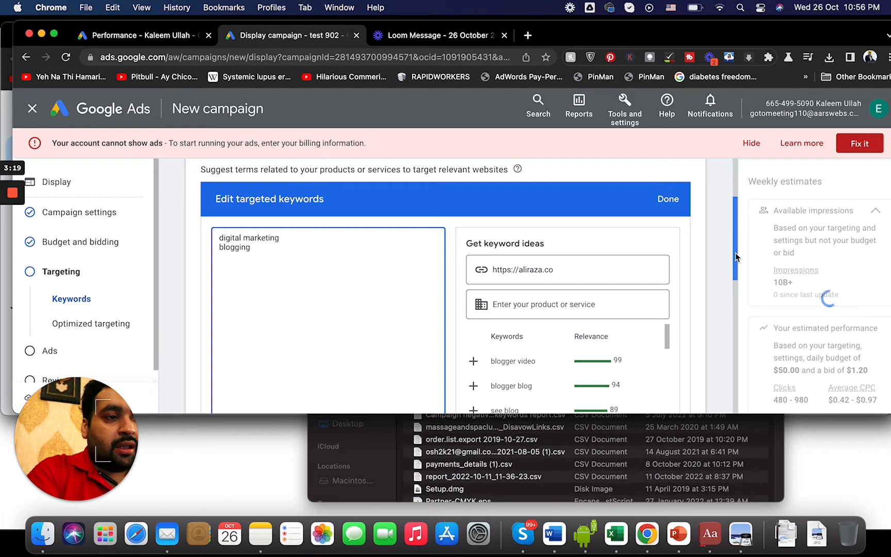
Add Placements as a further targeting type below the keyword settings.
{"action": "left_click_drag", "start_coordinate": [736, 253], "coordinate": [735, 366]}
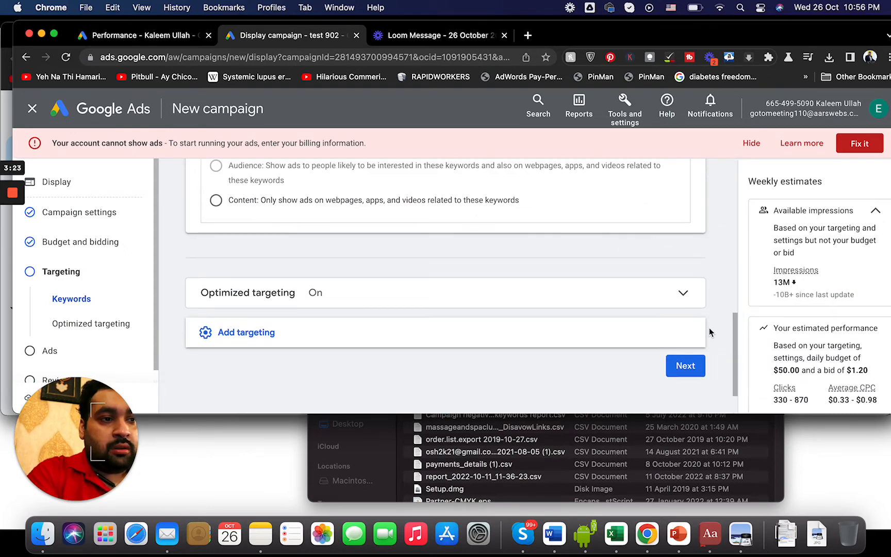
{"action": "left_click", "coordinate": [571, 339]}
{"action": "left_click_drag", "start_coordinate": [734, 330], "coordinate": [734, 376]}
{"action": "left_click", "coordinate": [399, 309]}
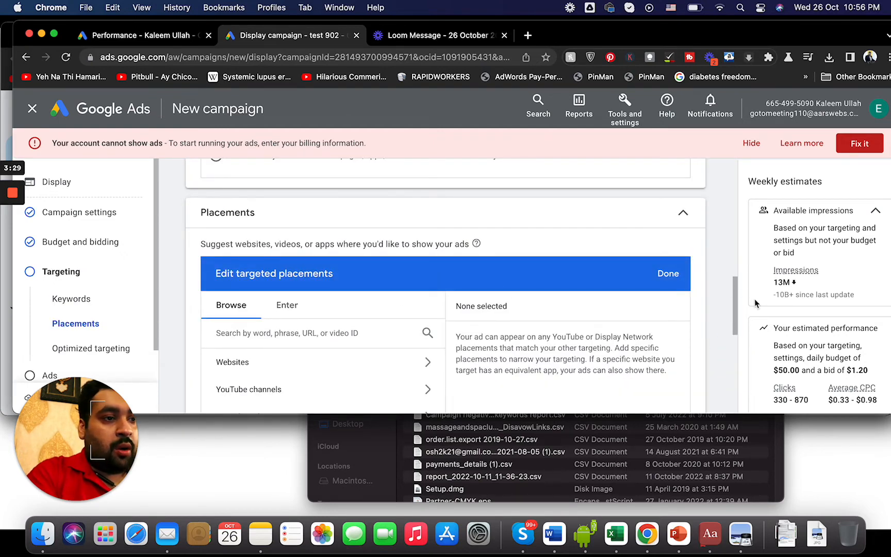
Search the available placements for "propakistani".
{"action": "scroll", "coordinate": [697, 315], "scroll_direction": "down", "scroll_amount": 3}
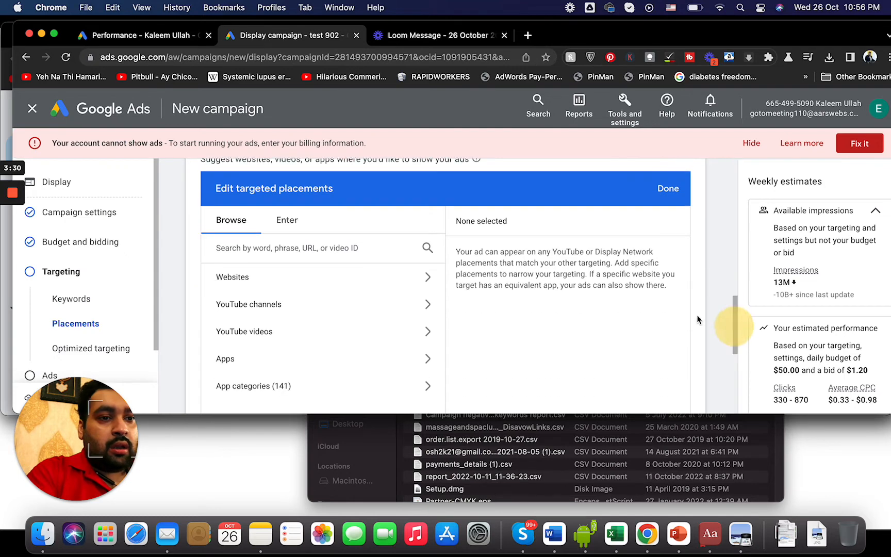
{"action": "left_click", "coordinate": [378, 246]}
{"action": "type", "text": "propakistani"}
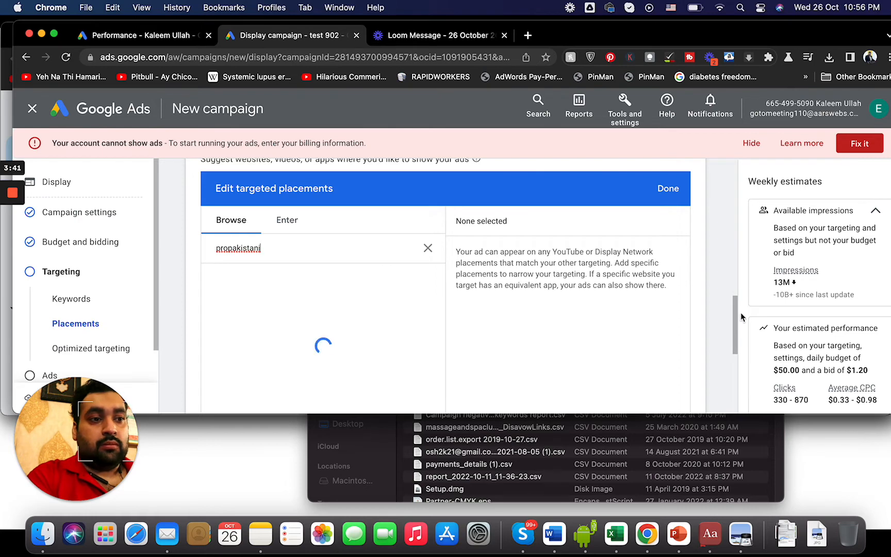
{"action": "mouse_move", "coordinate": [737, 316]}
{"action": "left_mouse_down"}
{"action": "mouse_move", "coordinate": [733, 360]}
{"action": "mouse_move", "coordinate": [732, 321]}
{"action": "left_mouse_up"}
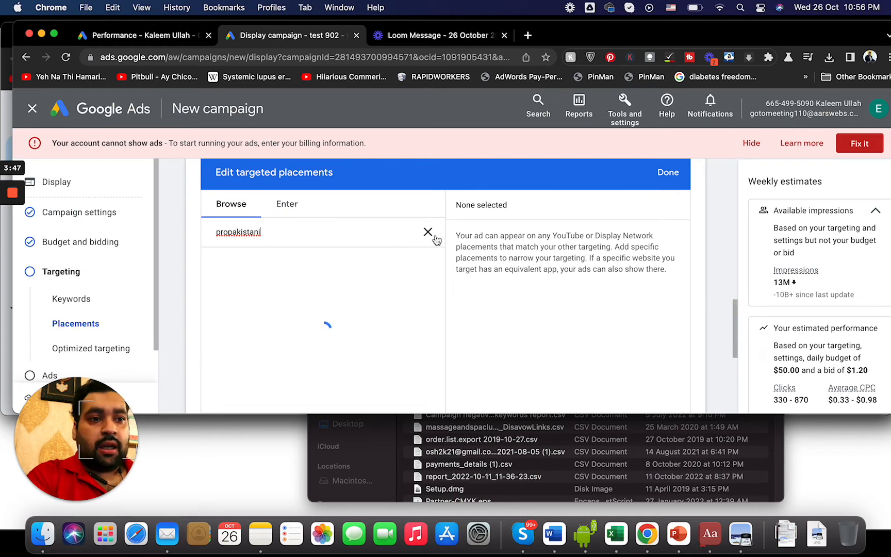
{"action": "left_click", "coordinate": [276, 244]}
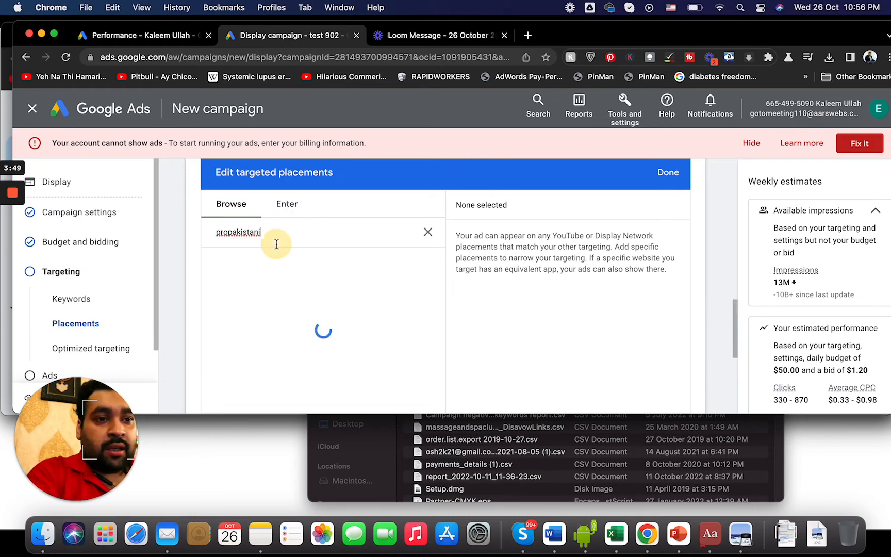
Move the search term "propakistani" into the field for entering multiple placements manually.
{"action": "key", "text": "super+a"}
{"action": "key", "text": "super+x"}
{"action": "left_click", "coordinate": [281, 216]}
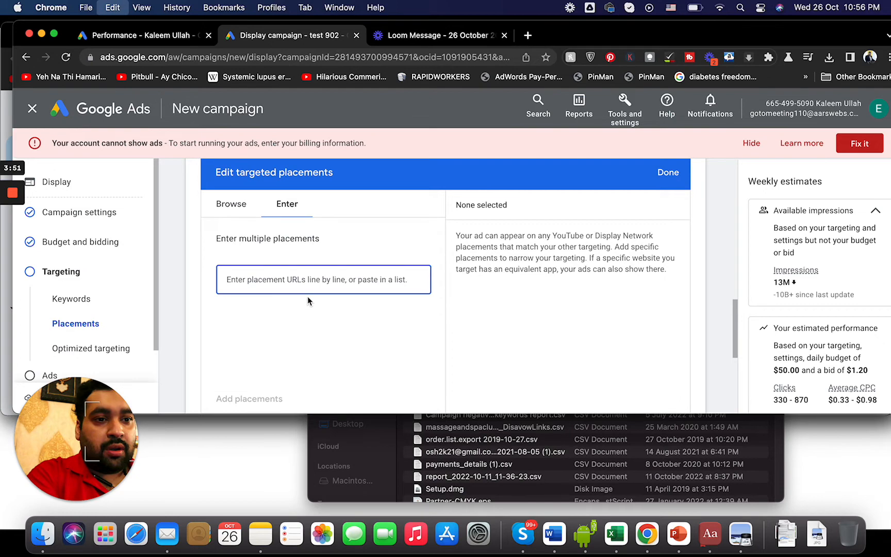
{"action": "key", "text": "super+v"}
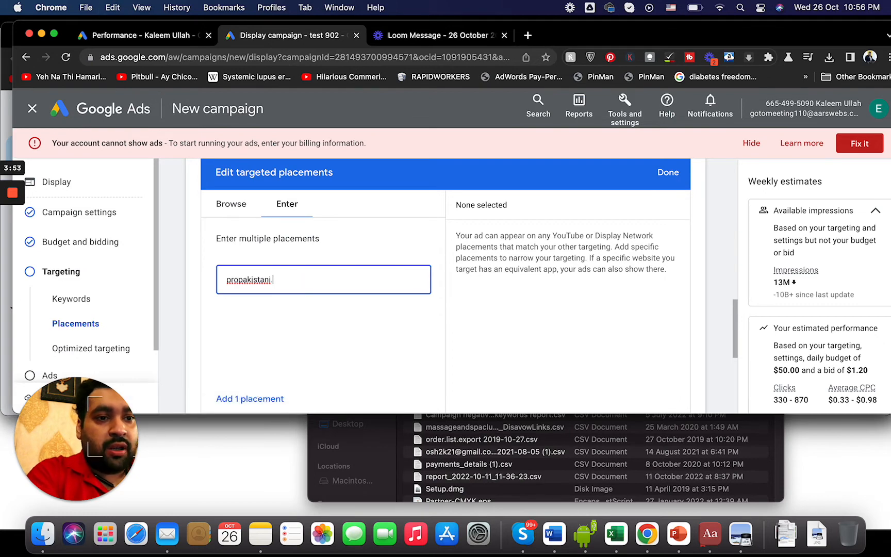
{"action": "key", "text": "super+a"}
{"action": "key", "text": "super+x"}
{"action": "left_click", "coordinate": [308, 55]}
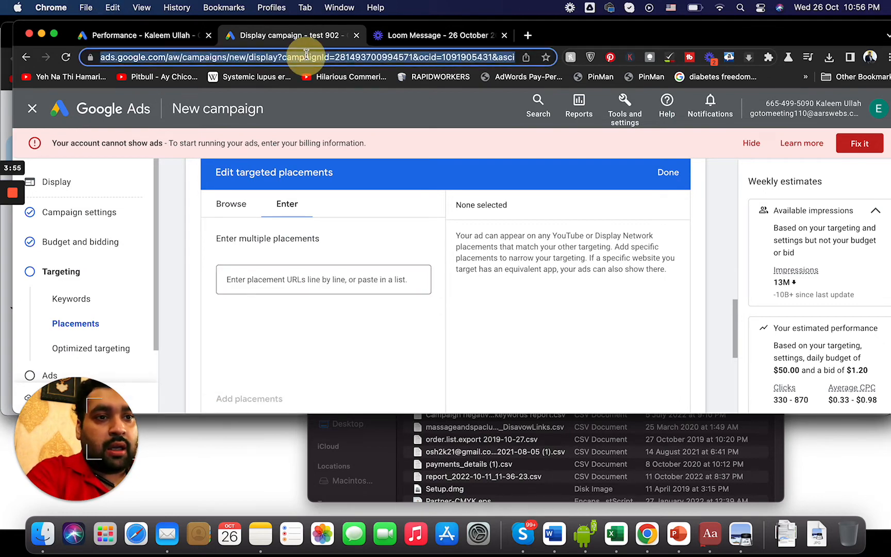
{"action": "key", "text": "super+v"}
{"action": "key", "text": "super+a"}
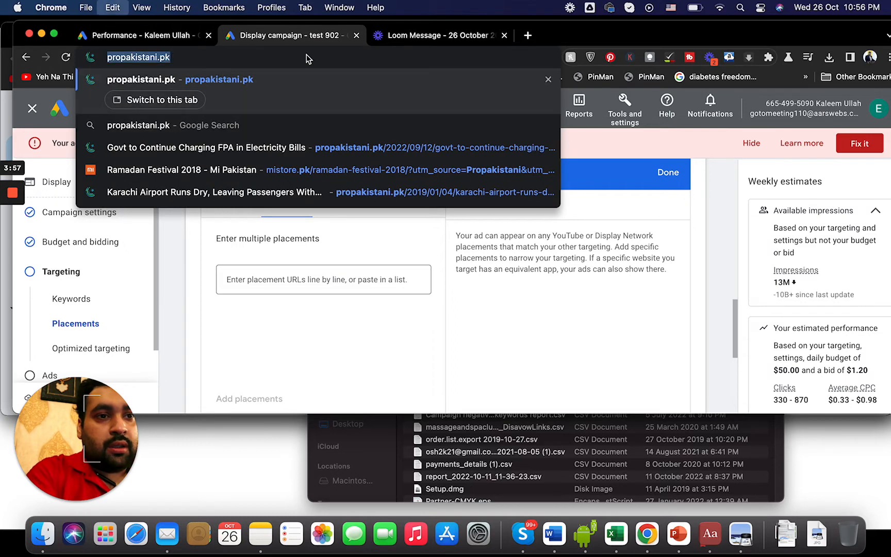
{"action": "key", "text": "super+x"}
{"action": "left_click", "coordinate": [287, 279]}
{"action": "key", "text": "super+v"}
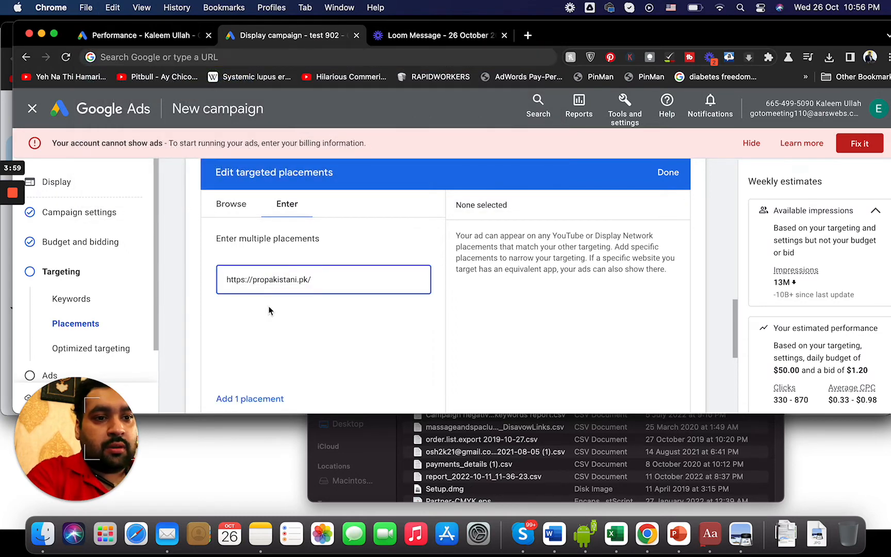
{"action": "left_click", "coordinate": [263, 399]}
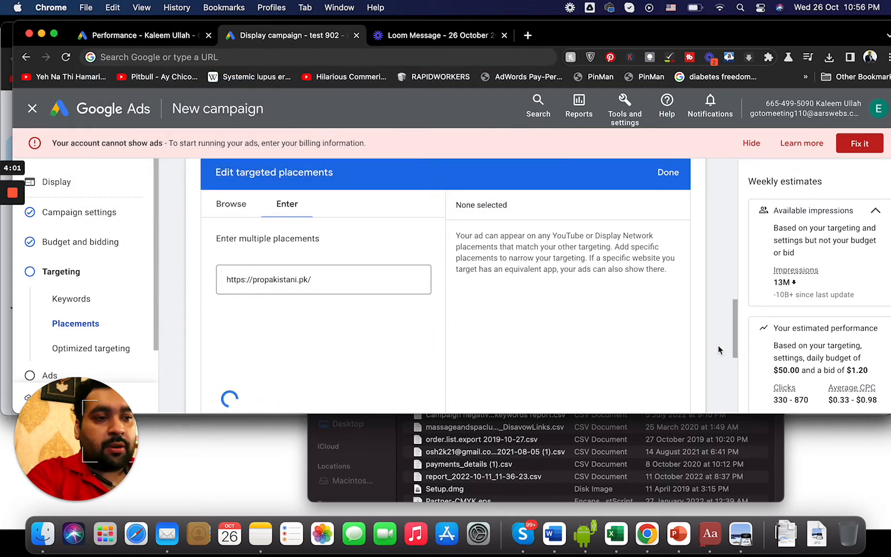
Review the targeted keywords alongside the added placement and continue to Ads.
{"action": "left_click_drag", "start_coordinate": [735, 346], "coordinate": [735, 341]}
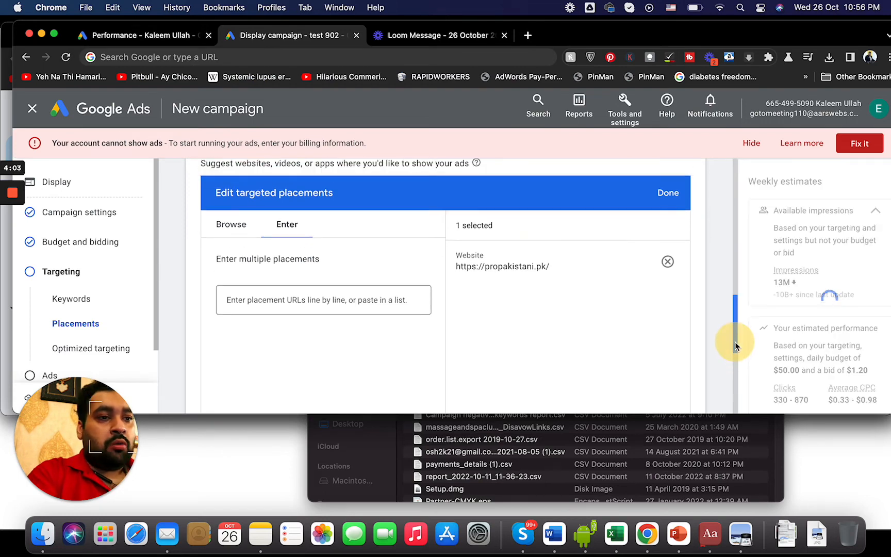
{"action": "left_click_drag", "start_coordinate": [736, 346], "coordinate": [748, 228]}
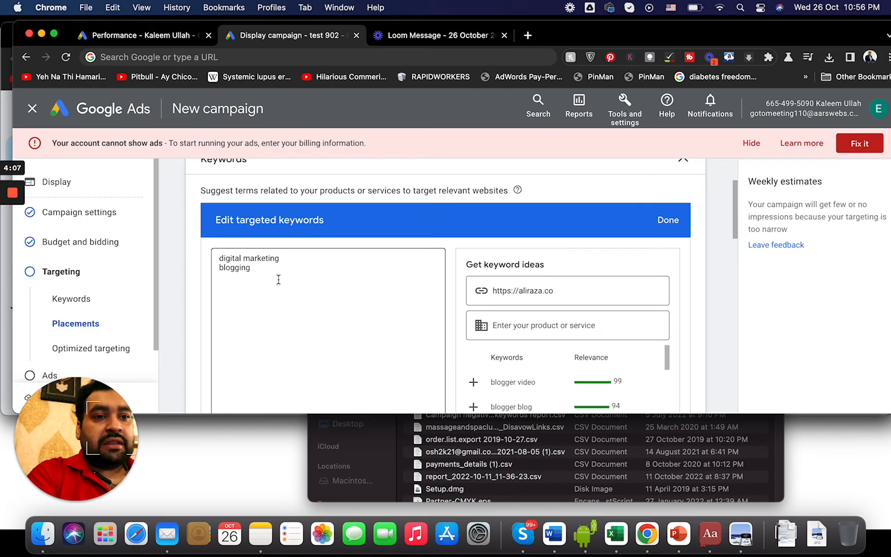
{"action": "left_click_drag", "start_coordinate": [221, 259], "coordinate": [251, 269]}
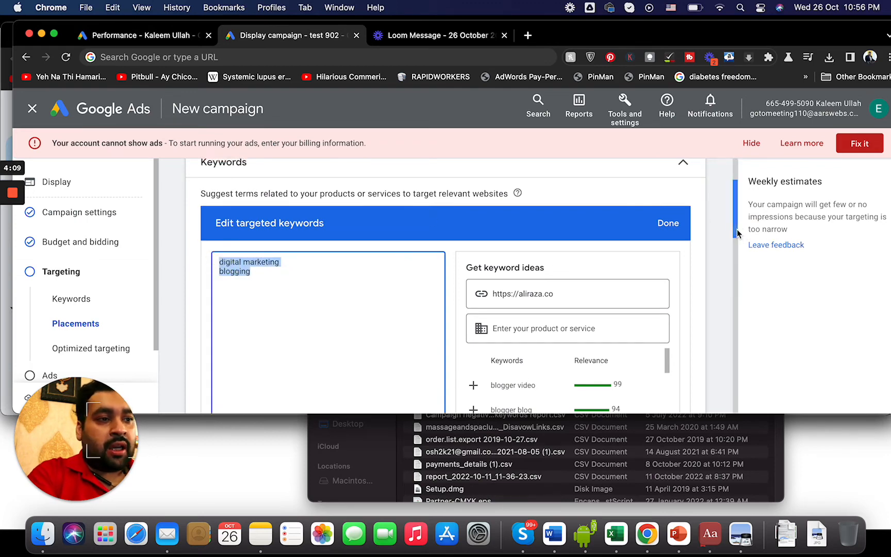
{"action": "left_click_drag", "start_coordinate": [736, 221], "coordinate": [735, 401]}
{"action": "left_click", "coordinate": [679, 336]}
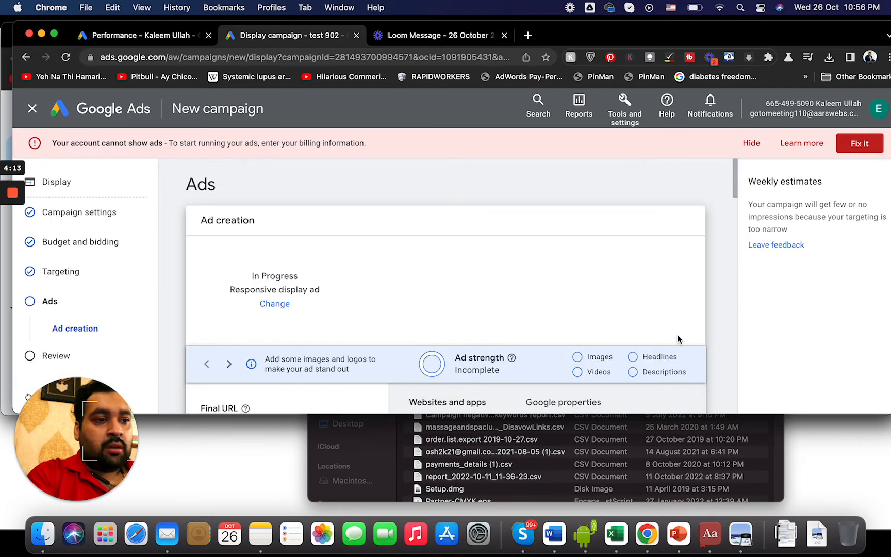
Look over the responsive display ad form and set the business name to "Ali Raza Marketing".
{"action": "left_click_drag", "start_coordinate": [737, 195], "coordinate": [719, 244]}
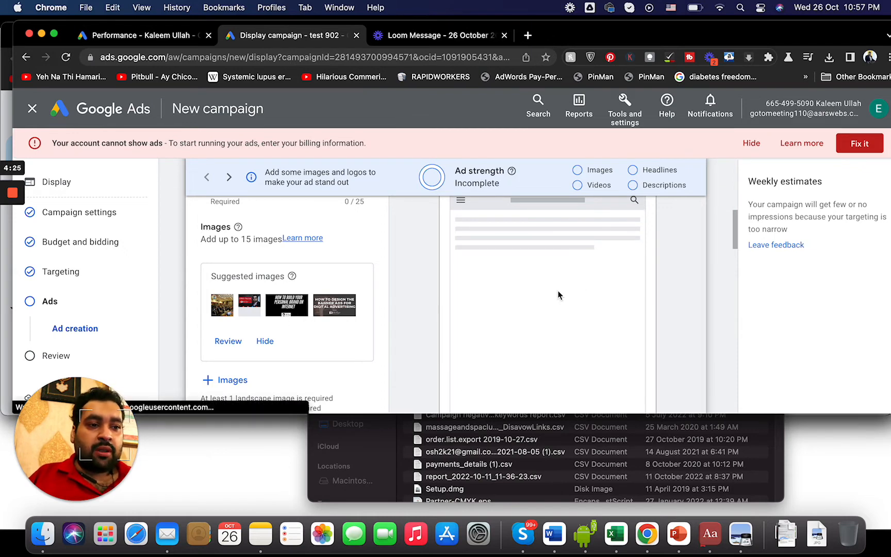
{"action": "left_click_drag", "start_coordinate": [735, 234], "coordinate": [722, 219]}
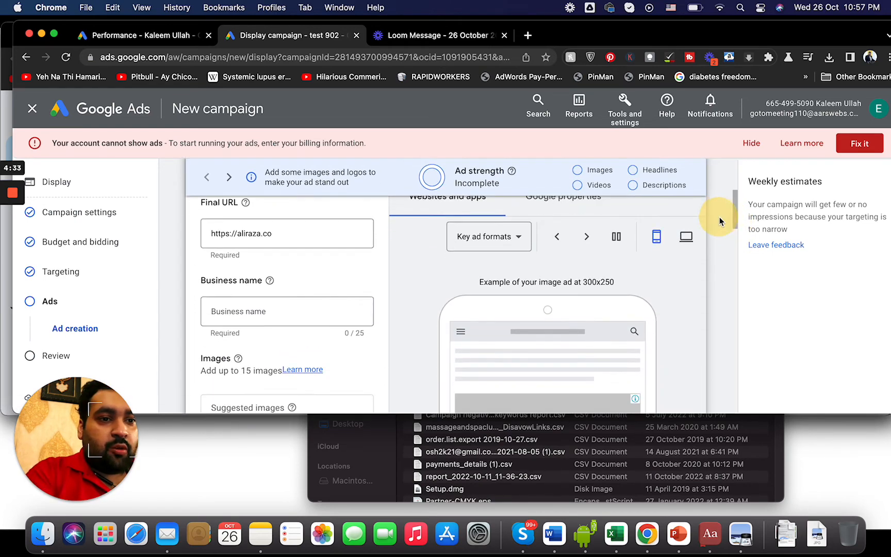
{"action": "left_click", "coordinate": [233, 318]}
{"action": "type", "text": "Ali Raza Marketing"}
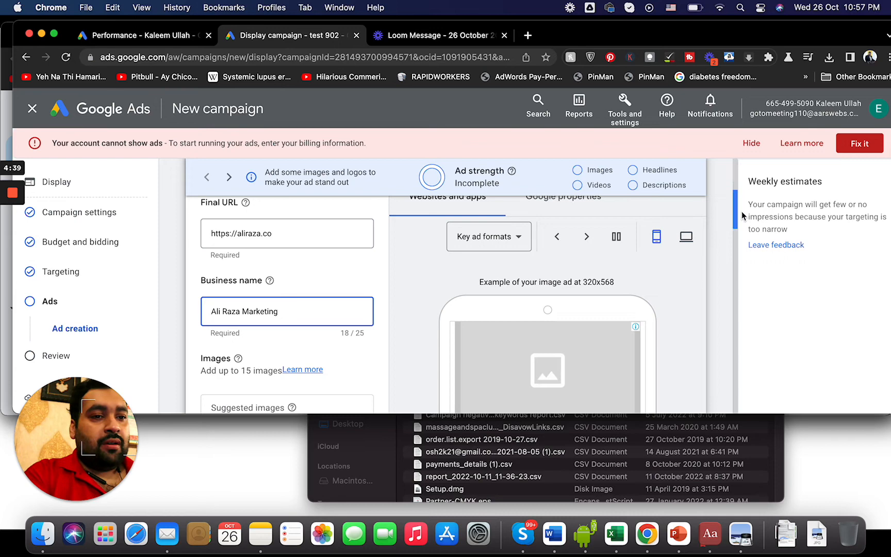
Review the four suggested images and save them all as the ad's images.
{"action": "left_click_drag", "start_coordinate": [734, 221], "coordinate": [727, 237]}
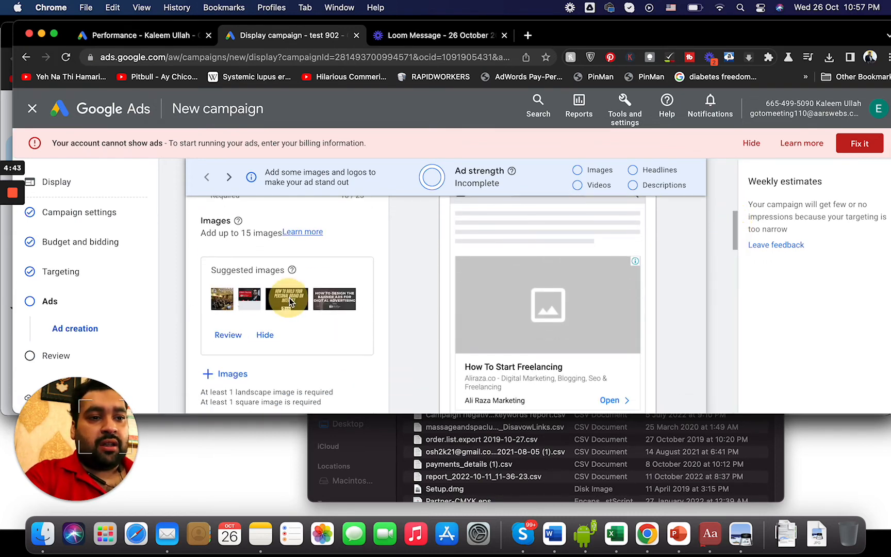
{"action": "left_click", "coordinate": [230, 339]}
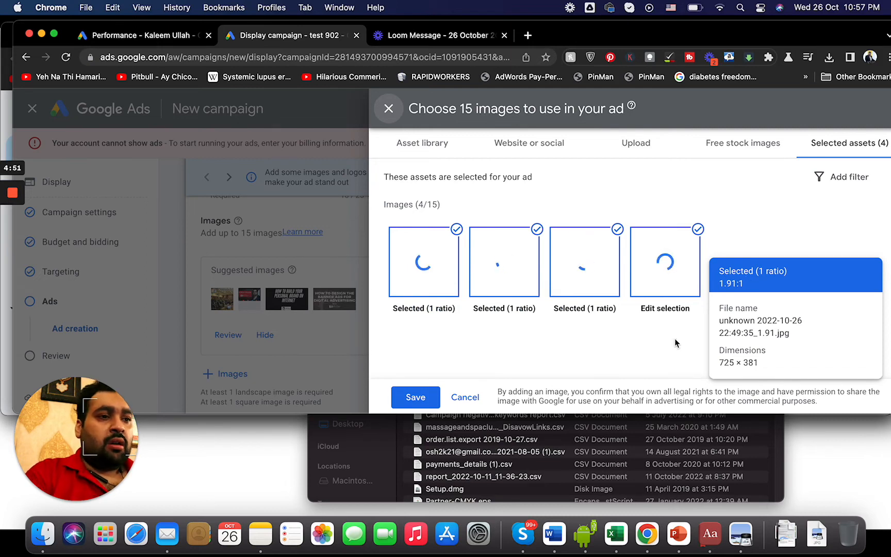
{"action": "left_click", "coordinate": [420, 402]}
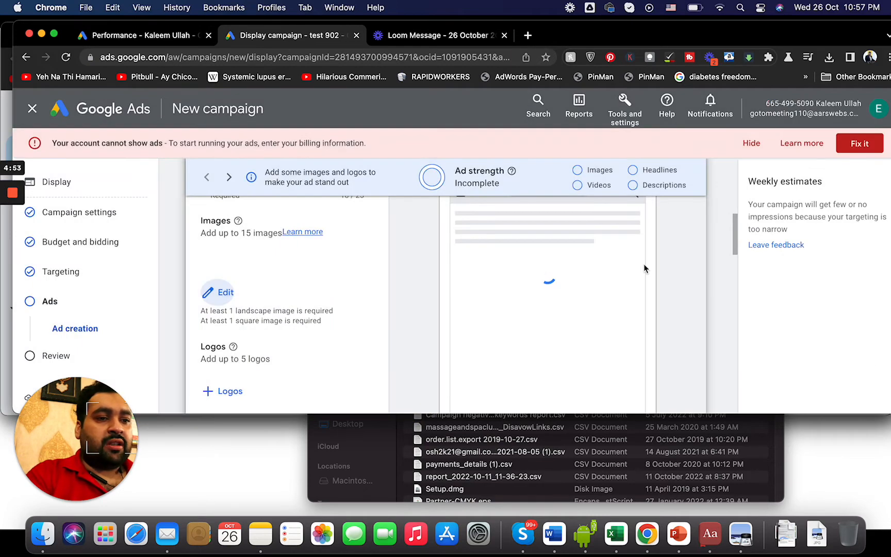
Upload a logo for the ad from the computer, searching for "aliraza.co logo" and choosing aliraza logo.jpeg.
{"action": "left_click_drag", "start_coordinate": [734, 248], "coordinate": [735, 260]}
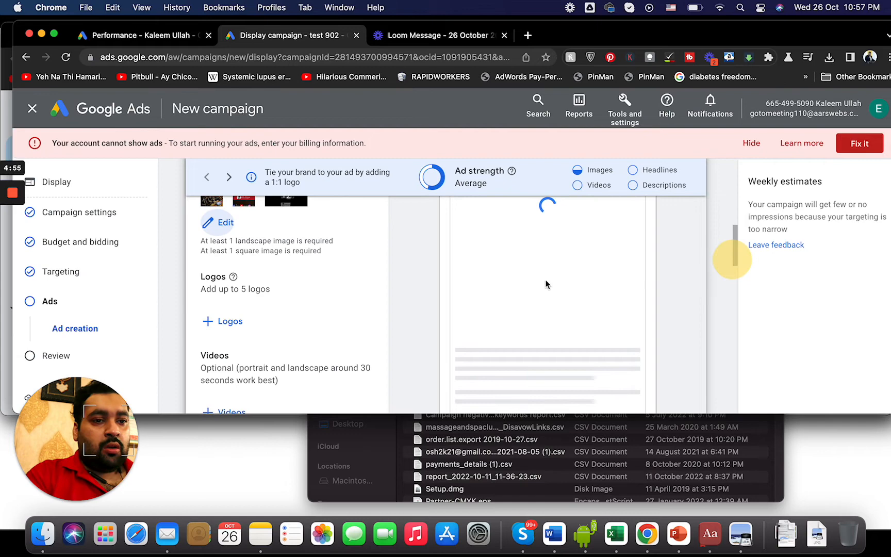
{"action": "left_click", "coordinate": [226, 328]}
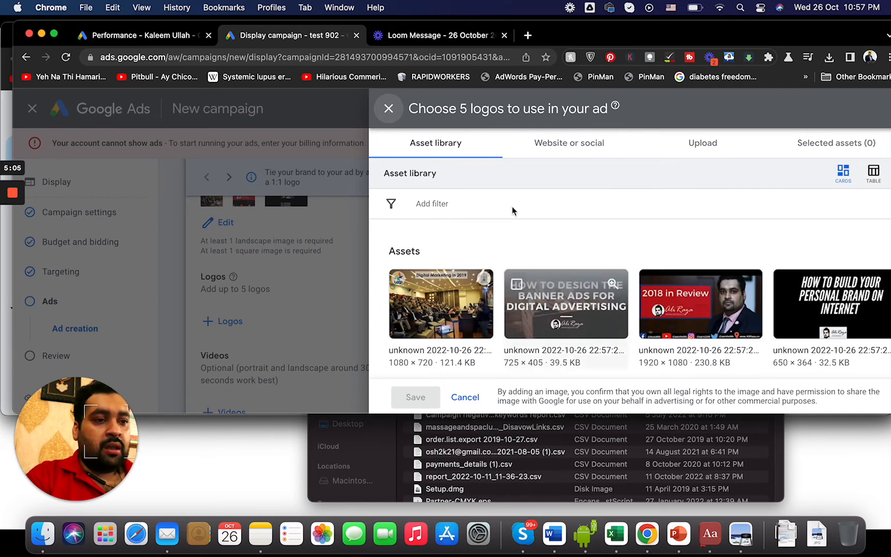
{"action": "left_click", "coordinate": [688, 151]}
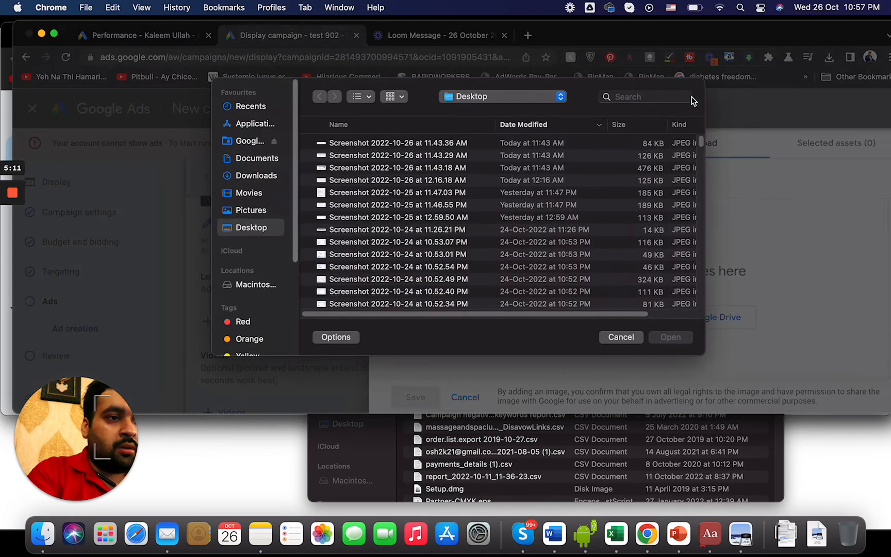
{"action": "left_click", "coordinate": [651, 101]}
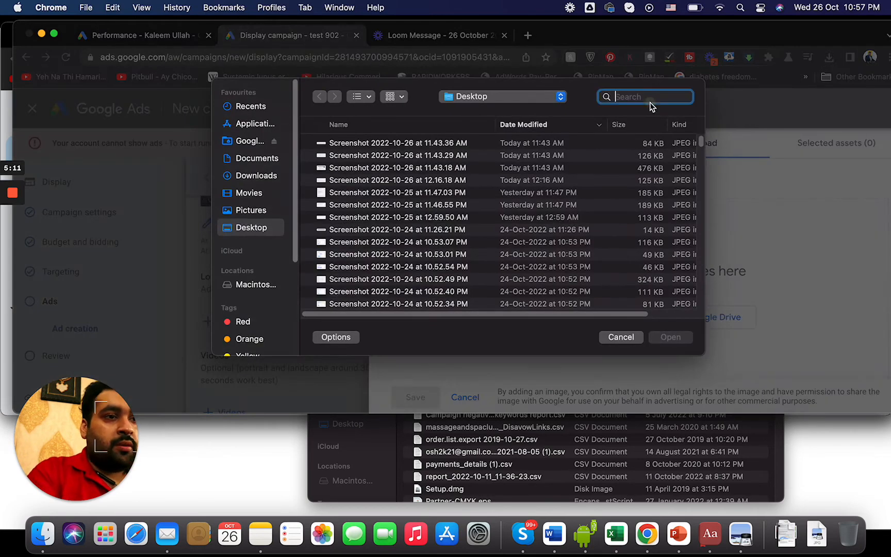
{"action": "type", "text": "aliraza.co logo"}
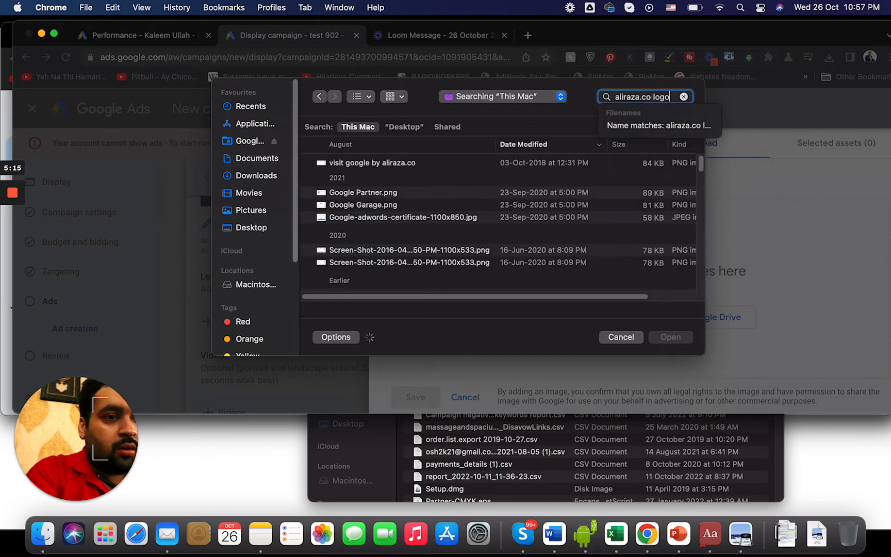
{"action": "double_click", "coordinate": [462, 161]}
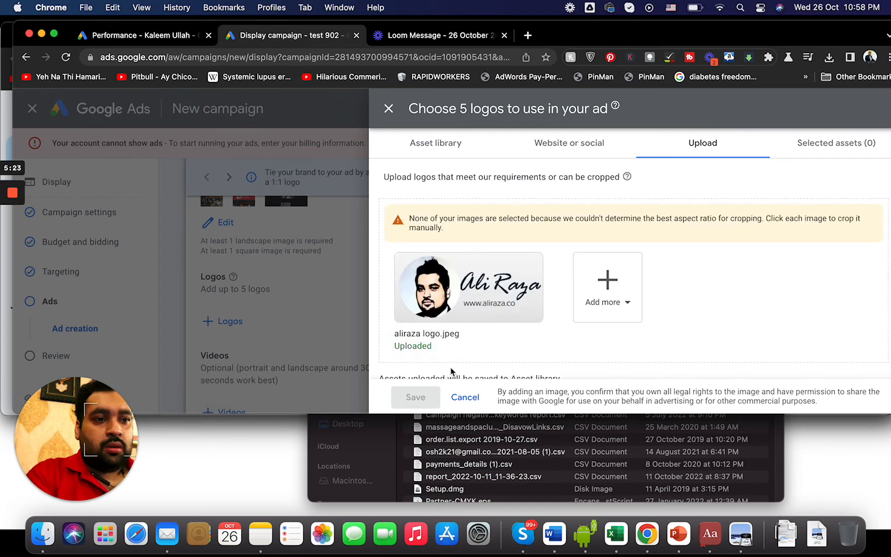
Crop the uploaded logo to a square around the portrait, select that one ratio and save the logo.
{"action": "left_click", "coordinate": [468, 286]}
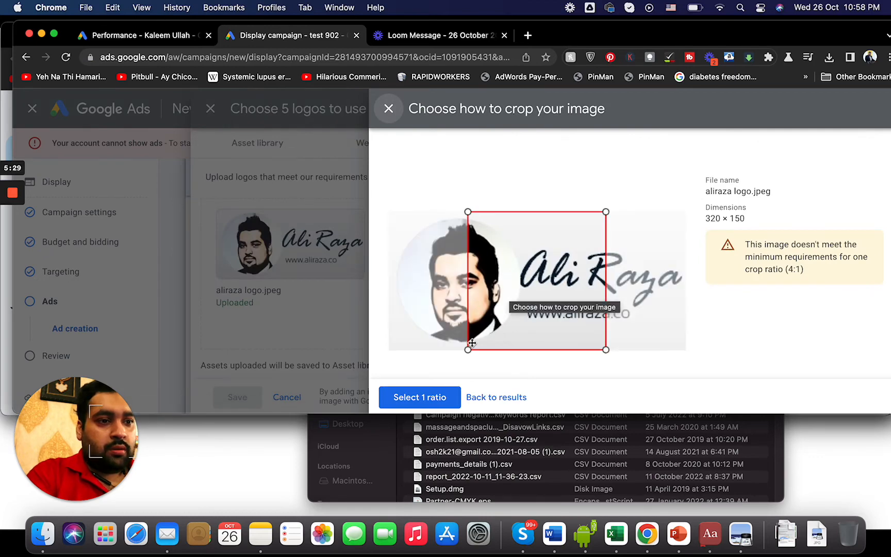
{"action": "left_click_drag", "start_coordinate": [467, 351], "coordinate": [398, 360]}
{"action": "left_click_drag", "start_coordinate": [550, 258], "coordinate": [469, 259]}
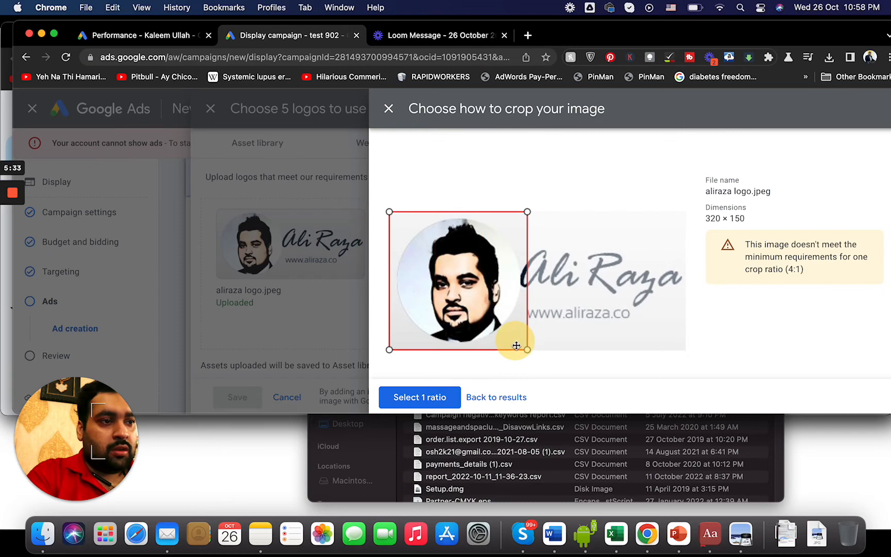
{"action": "mouse_move", "coordinate": [528, 350]}
{"action": "left_mouse_down"}
{"action": "mouse_move", "coordinate": [517, 339]}
{"action": "mouse_move", "coordinate": [524, 346]}
{"action": "left_mouse_up"}
{"action": "mouse_move", "coordinate": [525, 284]}
{"action": "left_mouse_down"}
{"action": "mouse_move", "coordinate": [565, 281]}
{"action": "mouse_move", "coordinate": [518, 284]}
{"action": "left_mouse_up"}
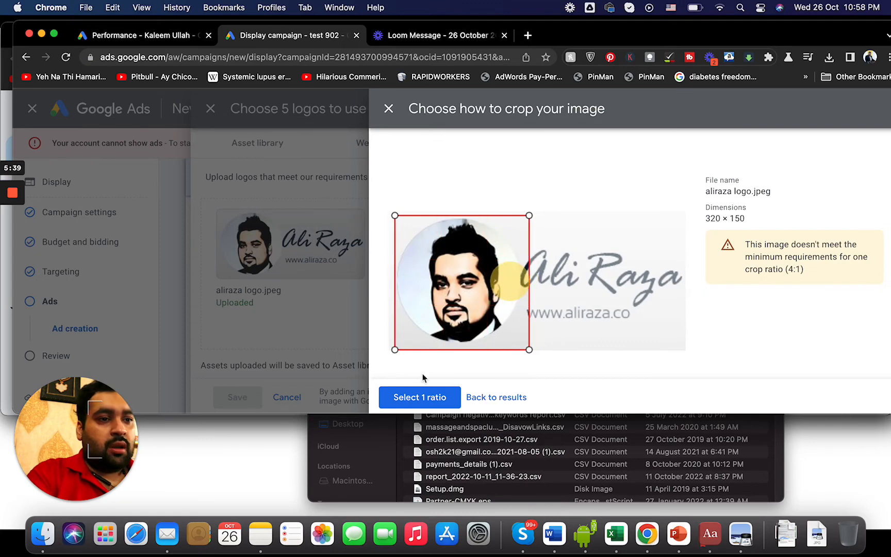
{"action": "left_click", "coordinate": [411, 403]}
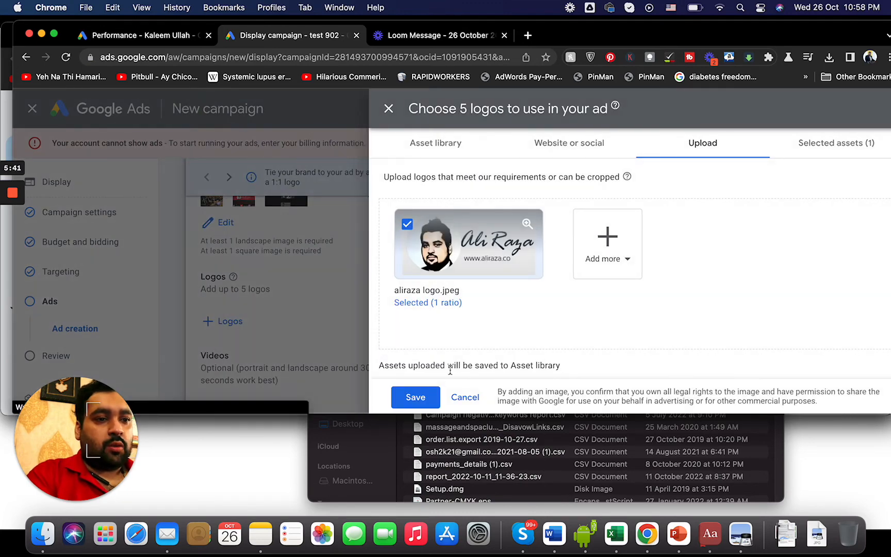
{"action": "left_click", "coordinate": [426, 402]}
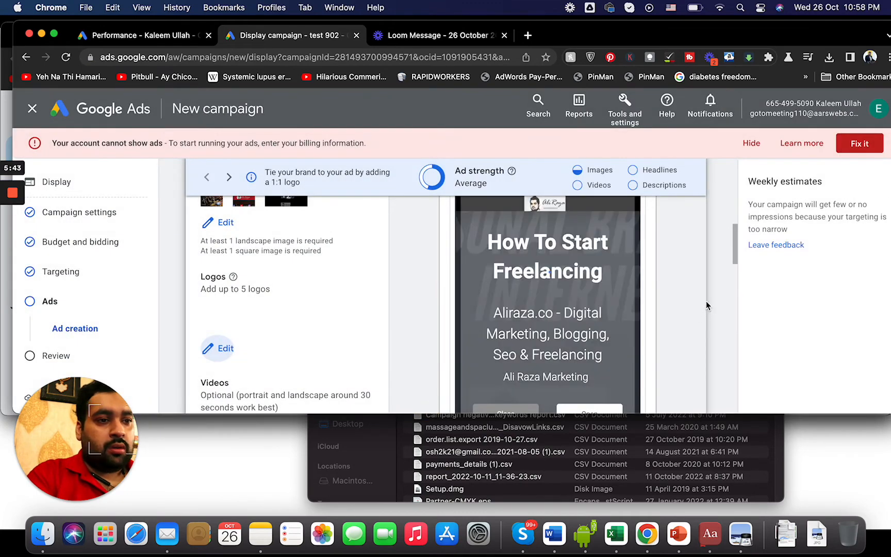
Add "Start Today and Earn Online" as the ad's second headline.
{"action": "left_click_drag", "start_coordinate": [737, 260], "coordinate": [717, 309]}
{"action": "left_click", "coordinate": [302, 325]}
{"action": "type", "text": "S"}
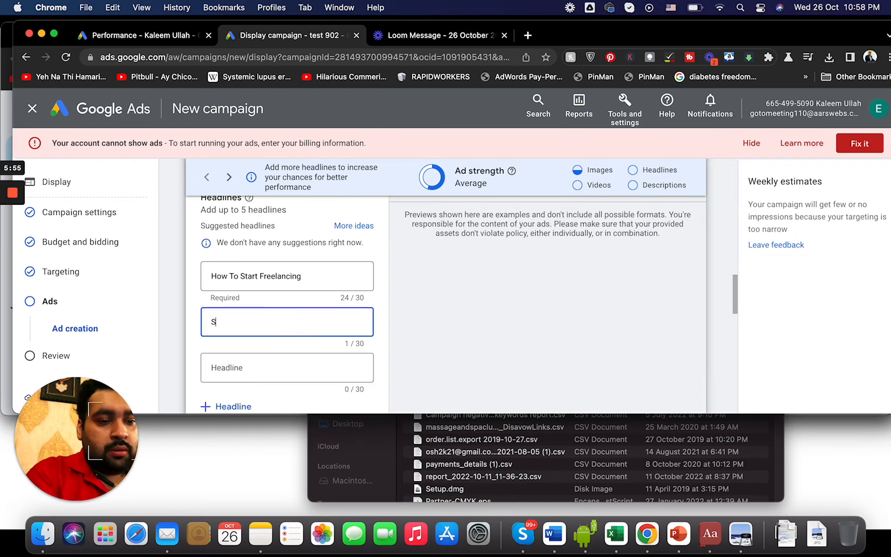
{"action": "type", "text": "tart Today and Earn Online"}
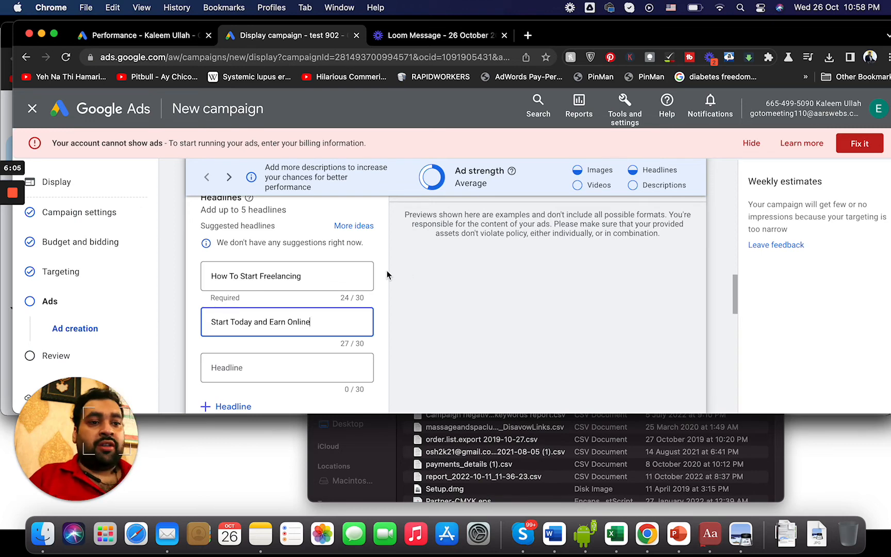
Check the long headline and suggested descriptions, create the responsive display ad and continue to the campaign review.
{"action": "left_click_drag", "start_coordinate": [736, 299], "coordinate": [736, 338]}
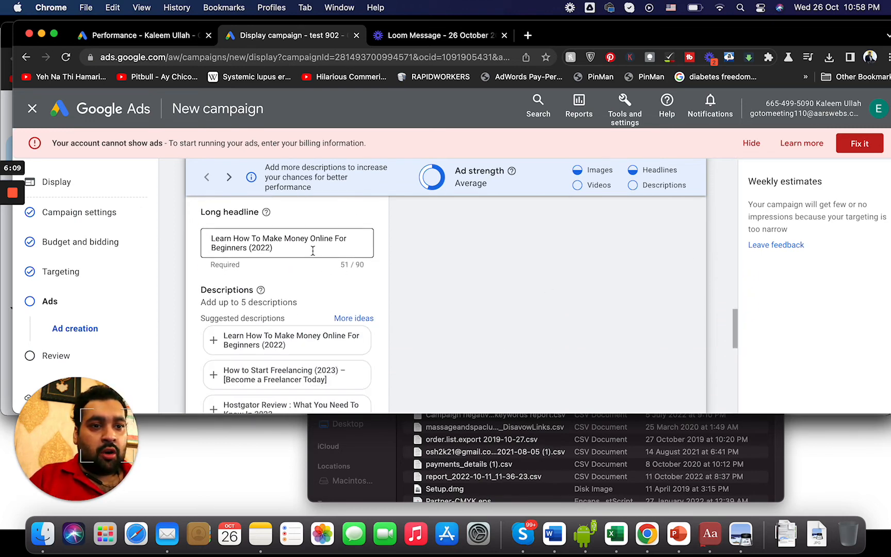
{"action": "left_click_drag", "start_coordinate": [734, 342], "coordinate": [729, 405]}
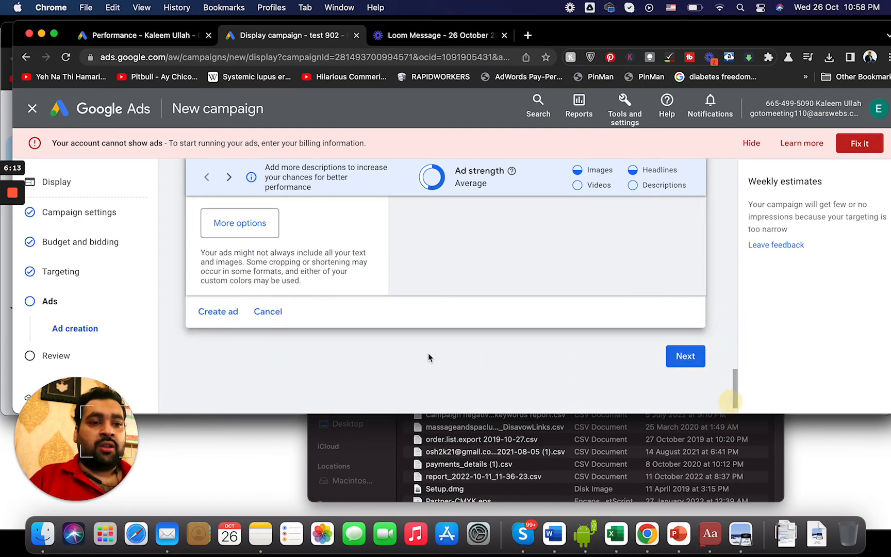
{"action": "left_click", "coordinate": [210, 313]}
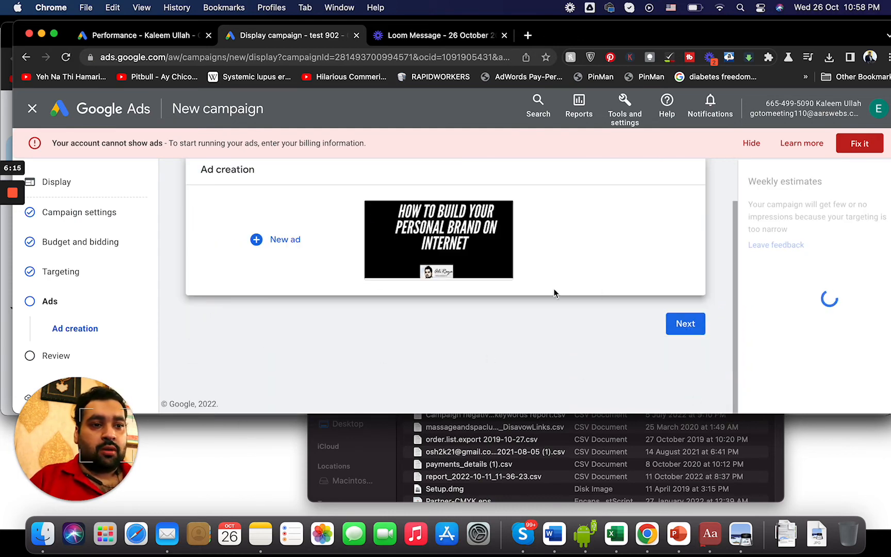
{"action": "left_click", "coordinate": [686, 330]}
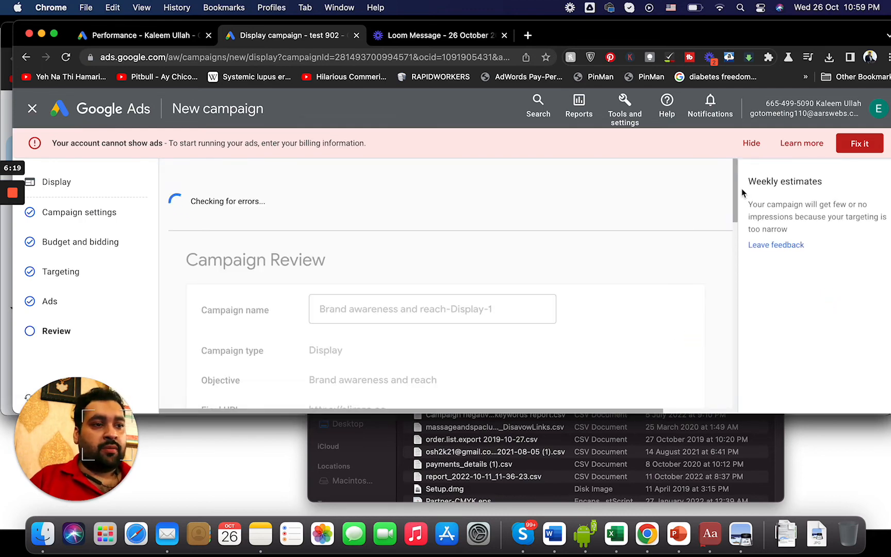
Review the campaign summary, covering the objective, final URL, locations, languages, budget, bidding, keywords, placements and ads.
{"action": "left_click_drag", "start_coordinate": [738, 198], "coordinate": [738, 253]}
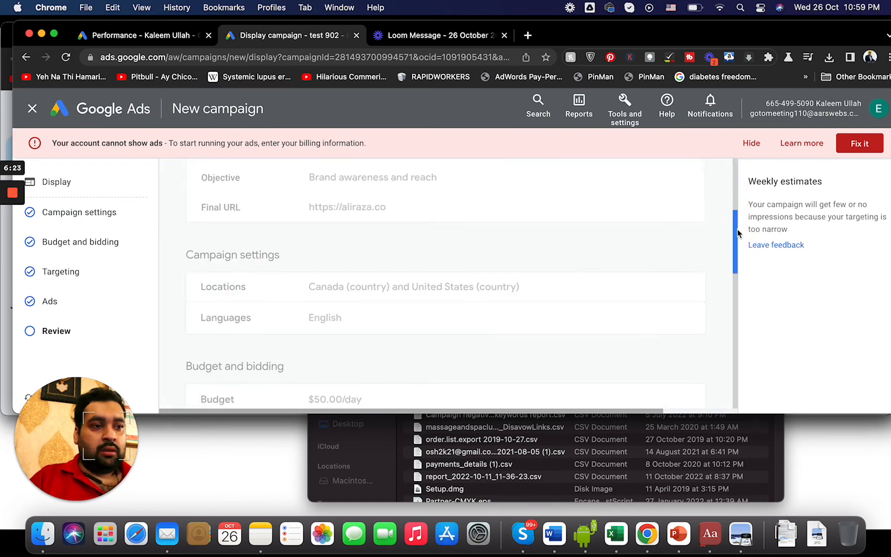
{"action": "left_click_drag", "start_coordinate": [736, 216], "coordinate": [740, 161]}
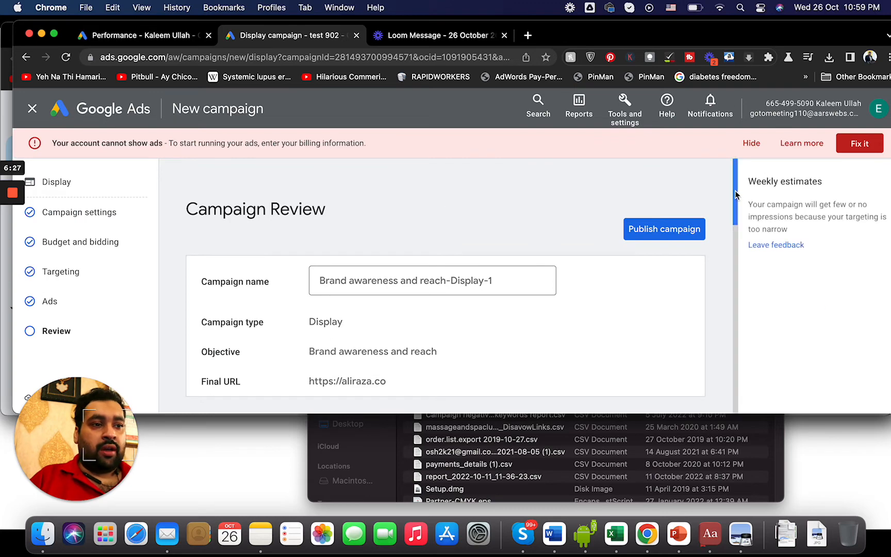
{"action": "left_click_drag", "start_coordinate": [735, 192], "coordinate": [736, 207]}
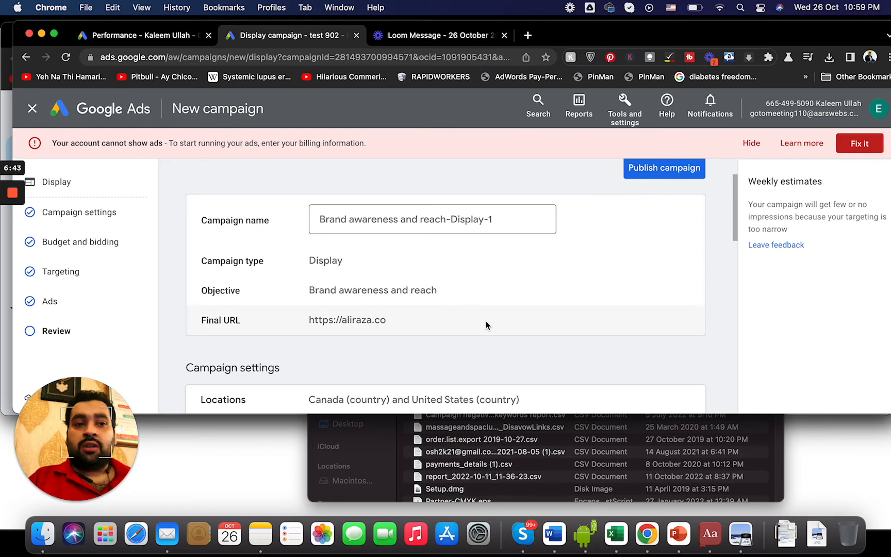
{"action": "left_click_drag", "start_coordinate": [736, 213], "coordinate": [735, 245]}
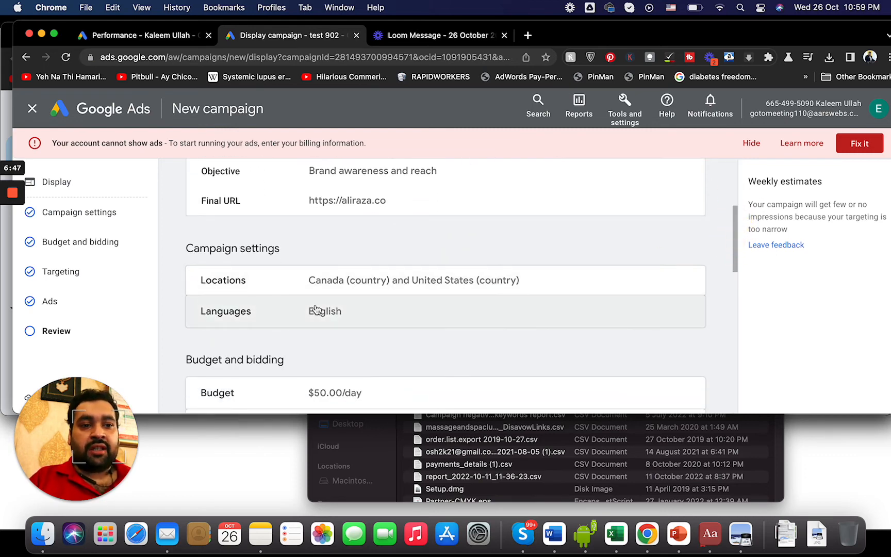
{"action": "left_click_drag", "start_coordinate": [741, 241], "coordinate": [737, 264]}
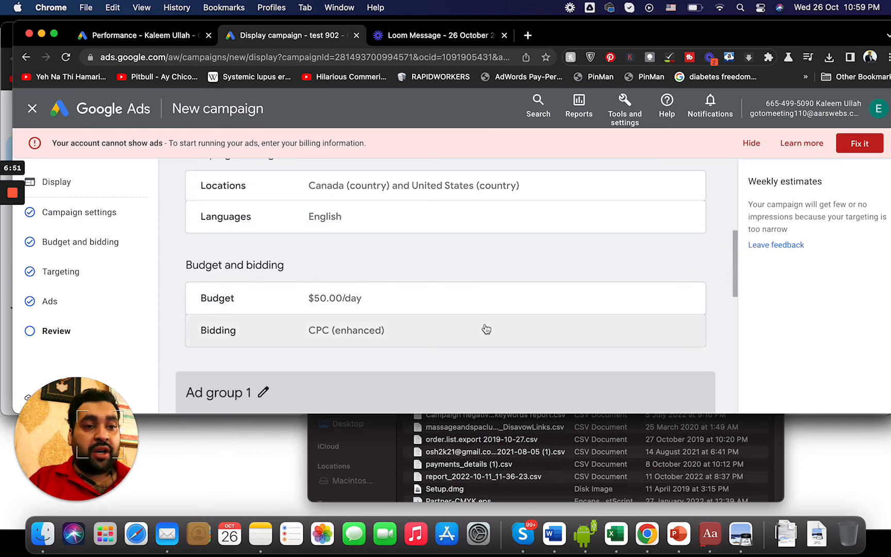
{"action": "left_click_drag", "start_coordinate": [741, 262], "coordinate": [728, 309]}
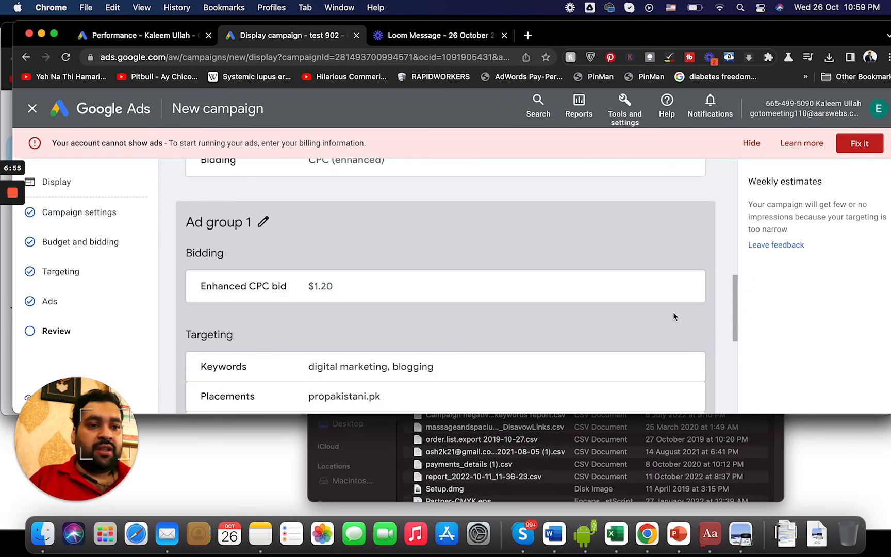
{"action": "left_click_drag", "start_coordinate": [735, 338], "coordinate": [732, 372]}
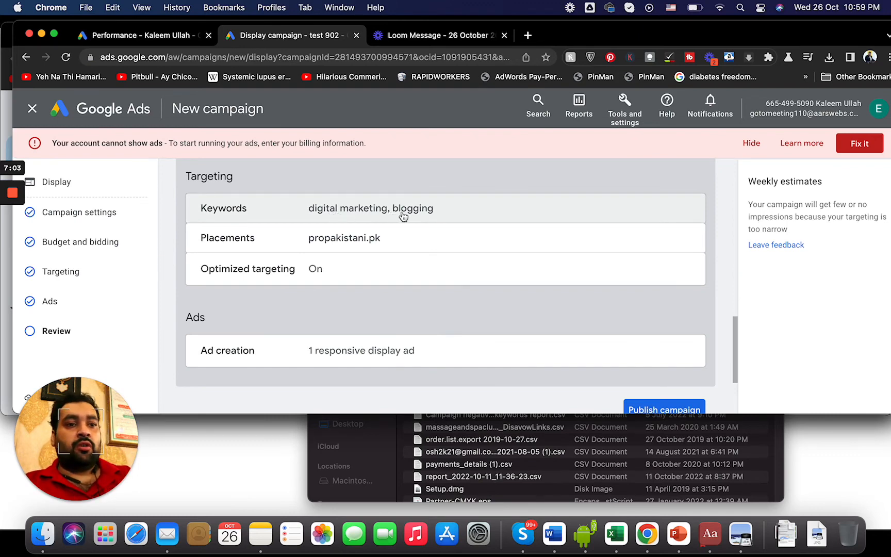
Reopen the placement targeting from the review, examine the targeted placements and additional targeting options, and return to the campaign review.
{"action": "left_click", "coordinate": [389, 247]}
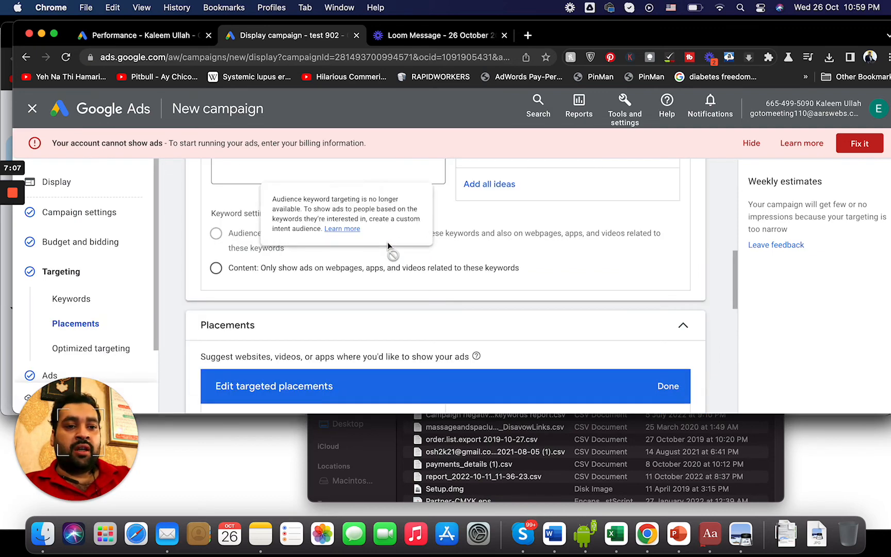
{"action": "left_click_drag", "start_coordinate": [734, 303], "coordinate": [727, 413]}
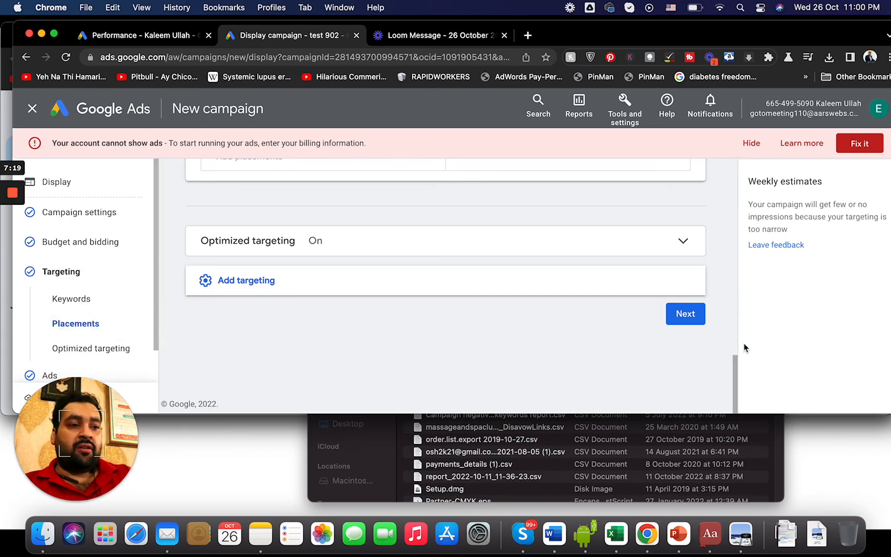
{"action": "left_click_drag", "start_coordinate": [736, 372], "coordinate": [741, 305]}
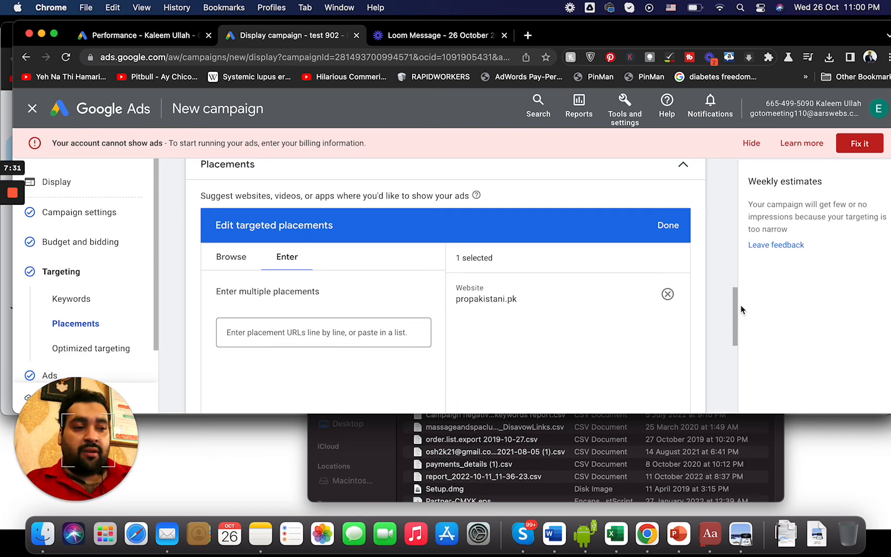
{"action": "left_click_drag", "start_coordinate": [735, 314], "coordinate": [736, 376]}
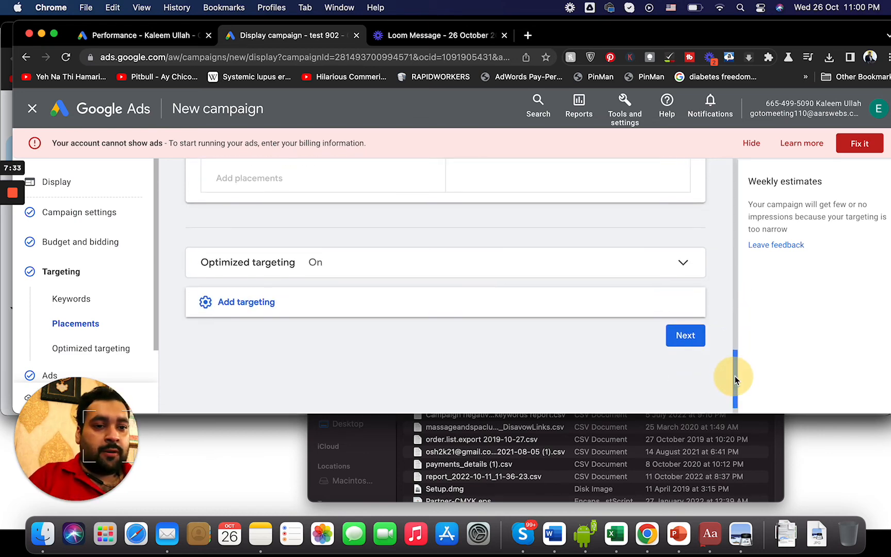
{"action": "left_click", "coordinate": [694, 340]}
{"action": "left_click", "coordinate": [691, 373]}
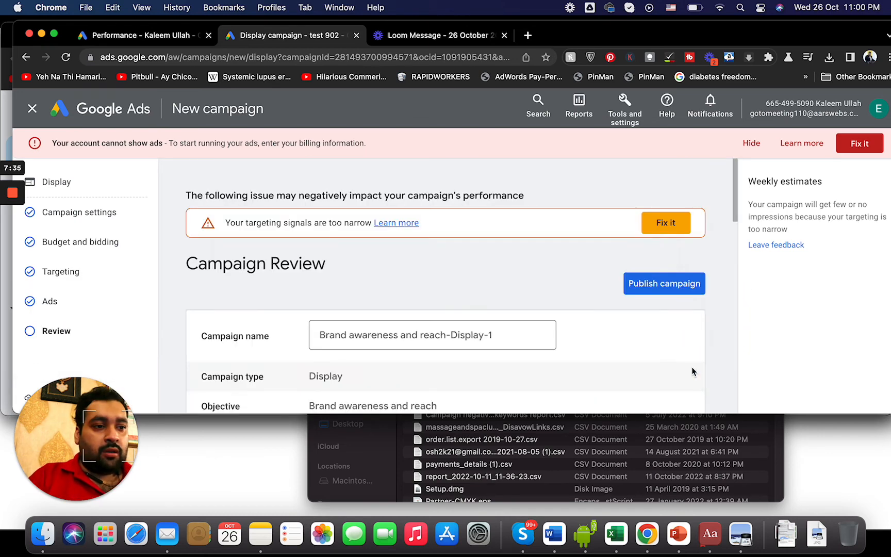
Go over the remaining review sections and publish the Display campaign.
{"action": "left_click_drag", "start_coordinate": [738, 218], "coordinate": [752, 394]}
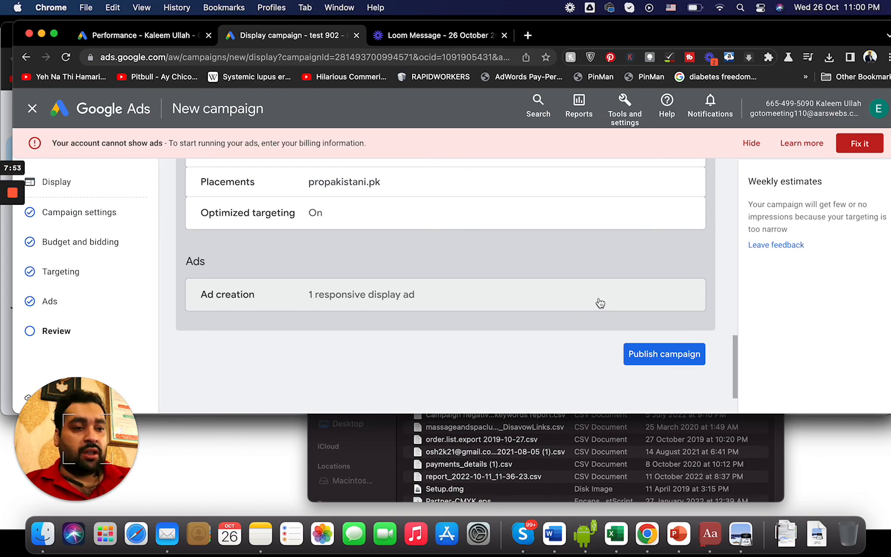
{"action": "left_click", "coordinate": [668, 357]}
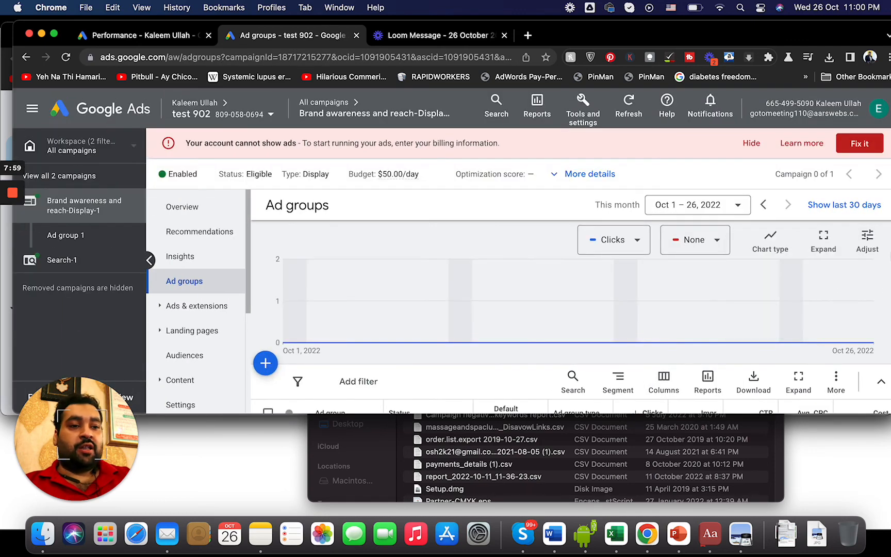
{"action": "left_click_drag", "start_coordinate": [833, 29], "coordinate": [801, 30]}
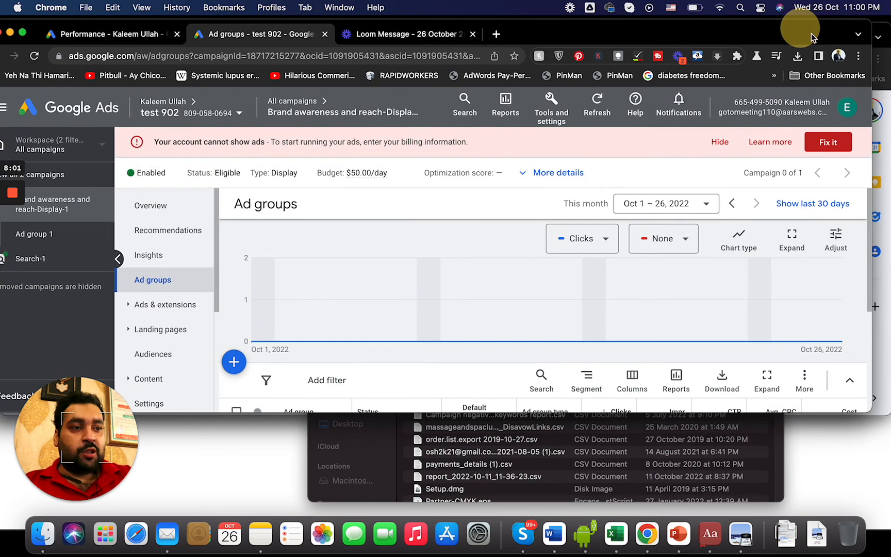
{"action": "left_click_drag", "start_coordinate": [871, 227], "coordinate": [859, 193]}
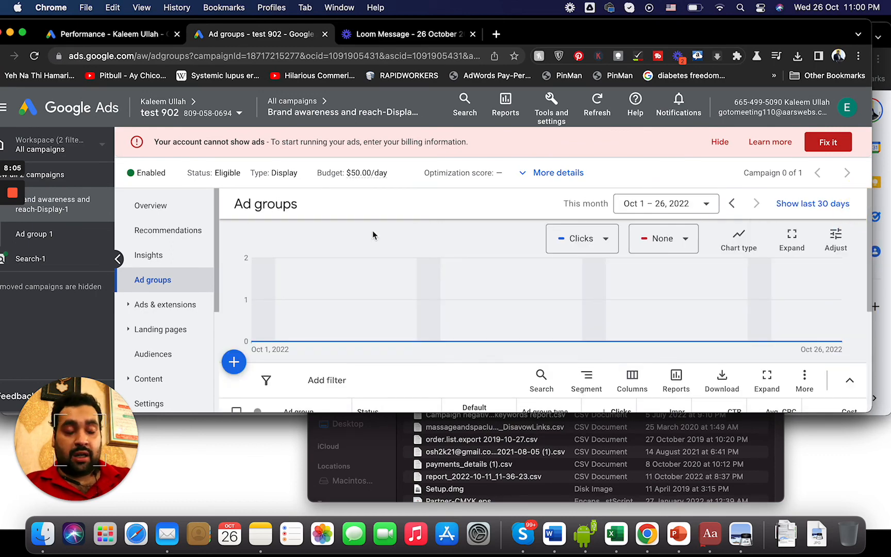